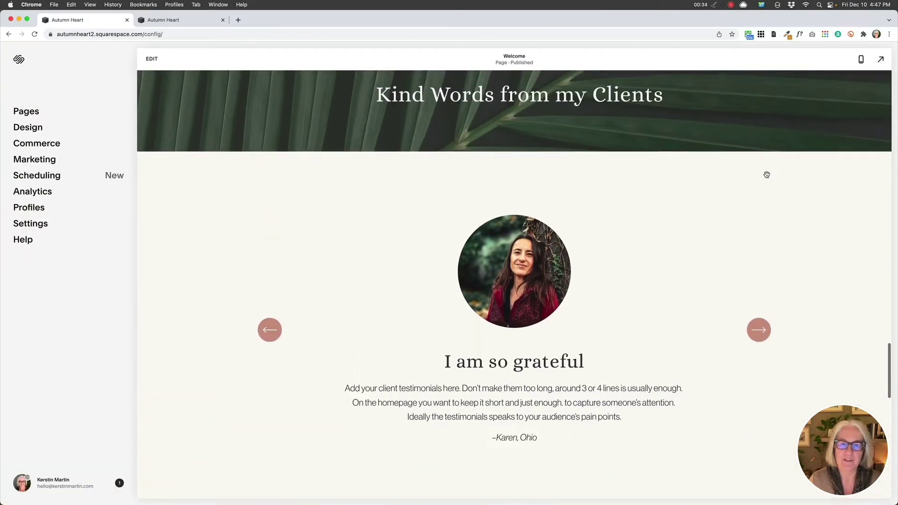
Browse through the client testimonials in the homepage carousel under "Kind Words from my Clients"
left_click(758, 335)
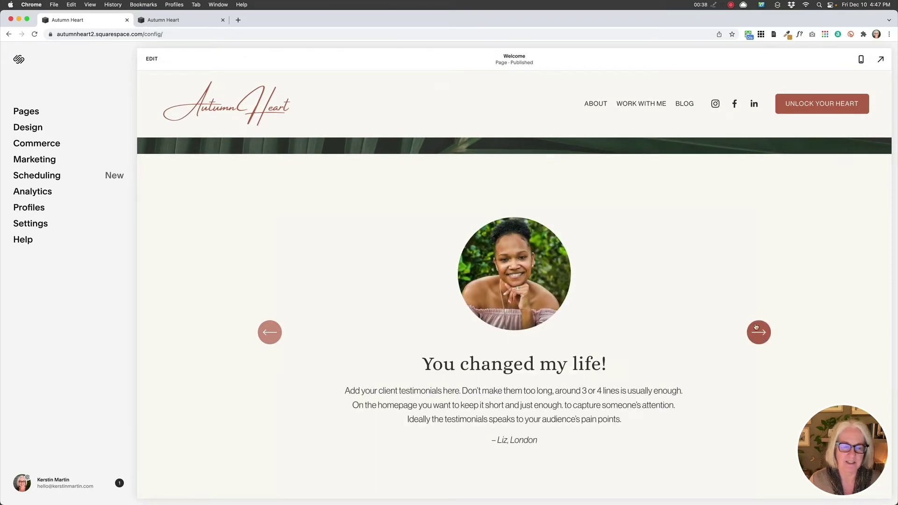
left_click(760, 333)
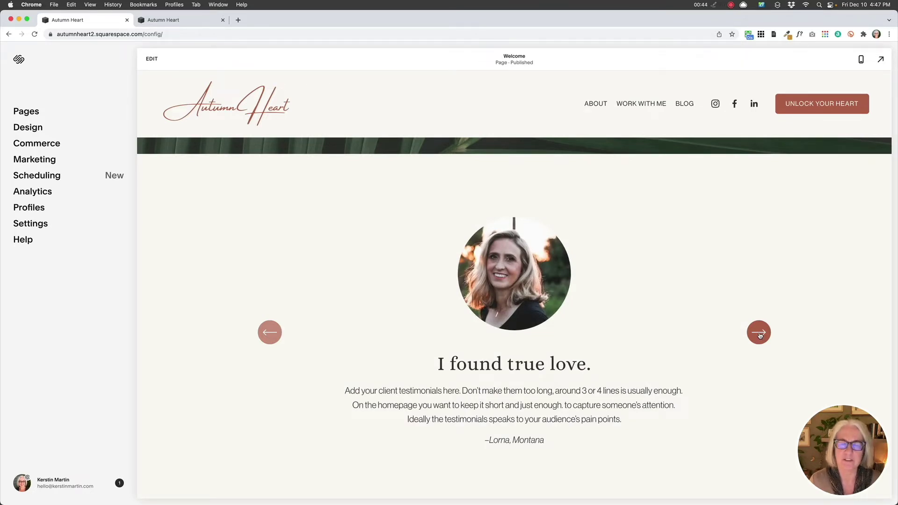
left_click(759, 332)
left_click(759, 333)
left_click(758, 332)
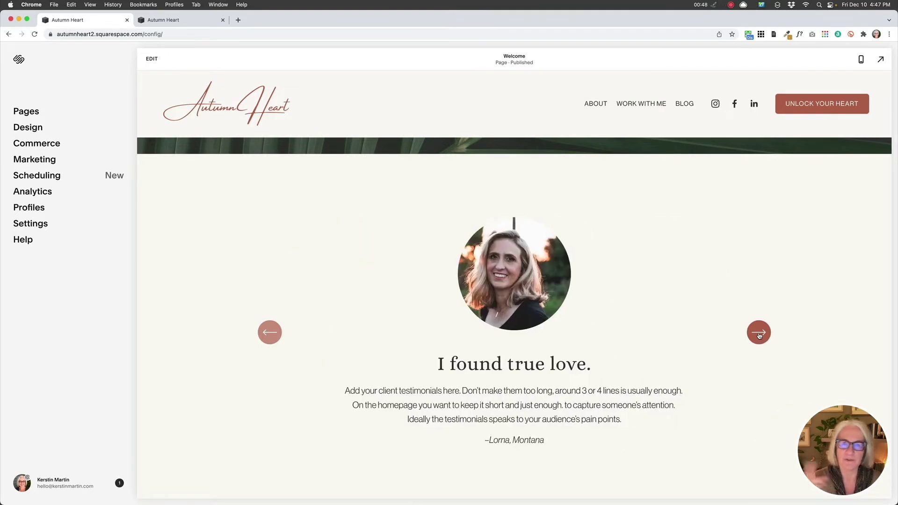
left_click(758, 333)
left_click(758, 333)
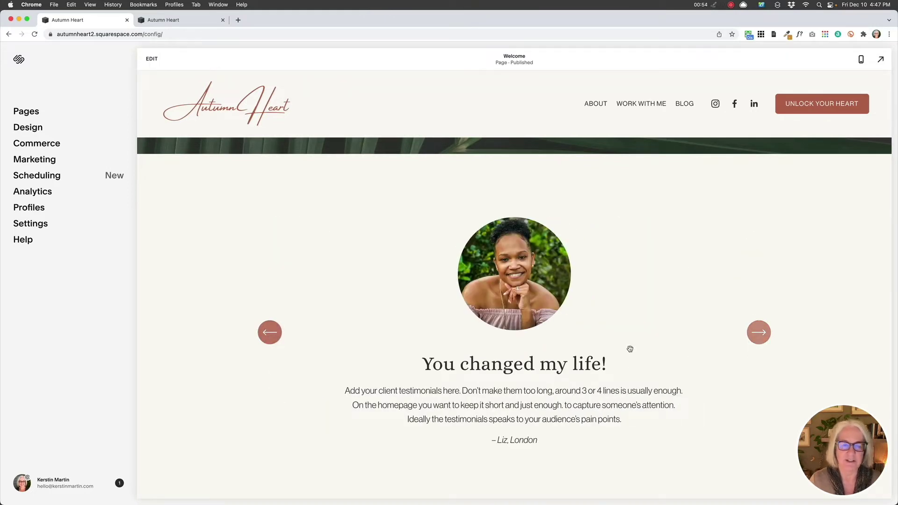
left_click(759, 334)
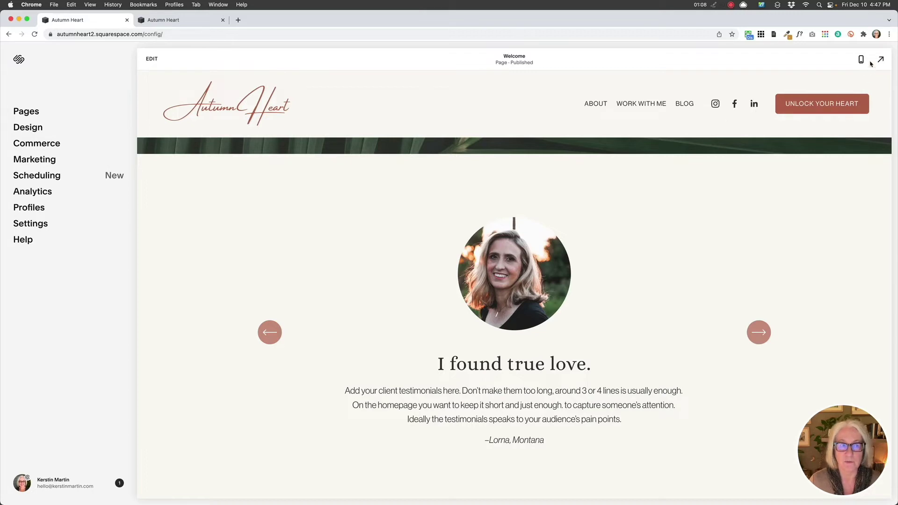
Edit the Welcome page and add a List section with four circular-image cards below the testimonial carousel
left_click(152, 59)
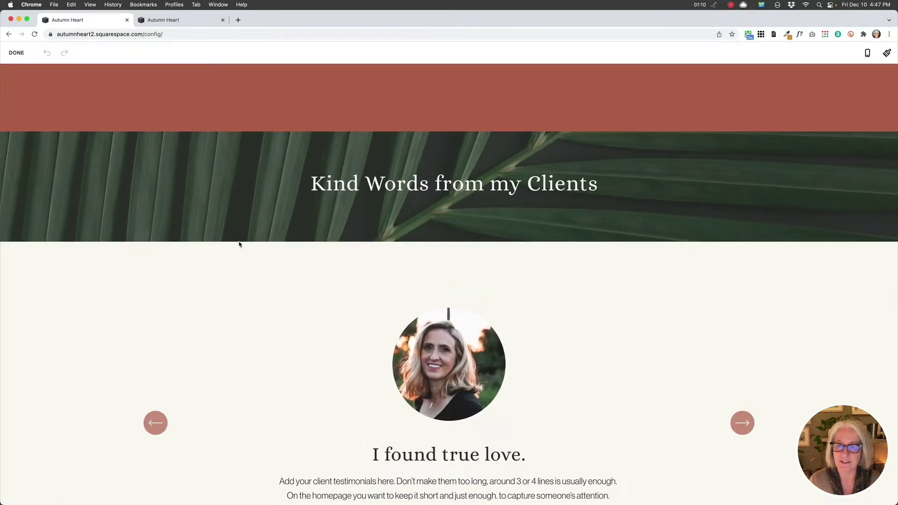
scroll(247, 267, "down", 3)
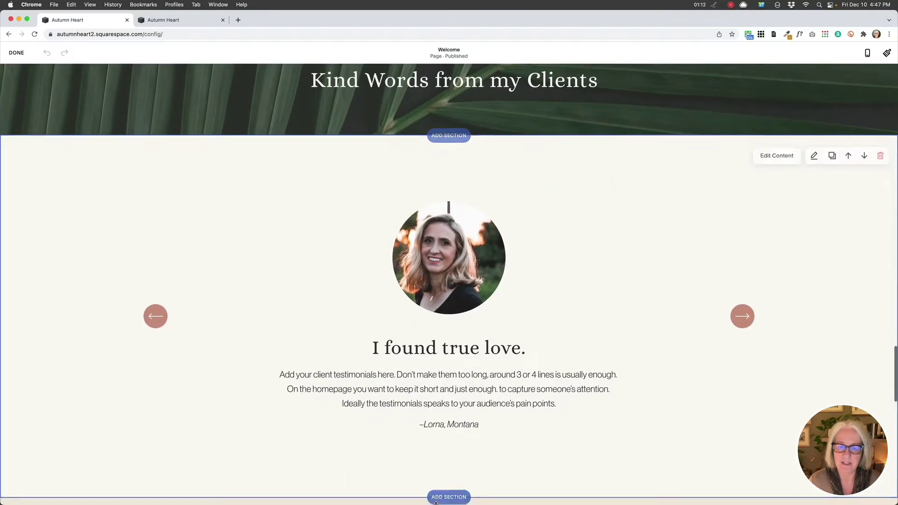
left_click(447, 497)
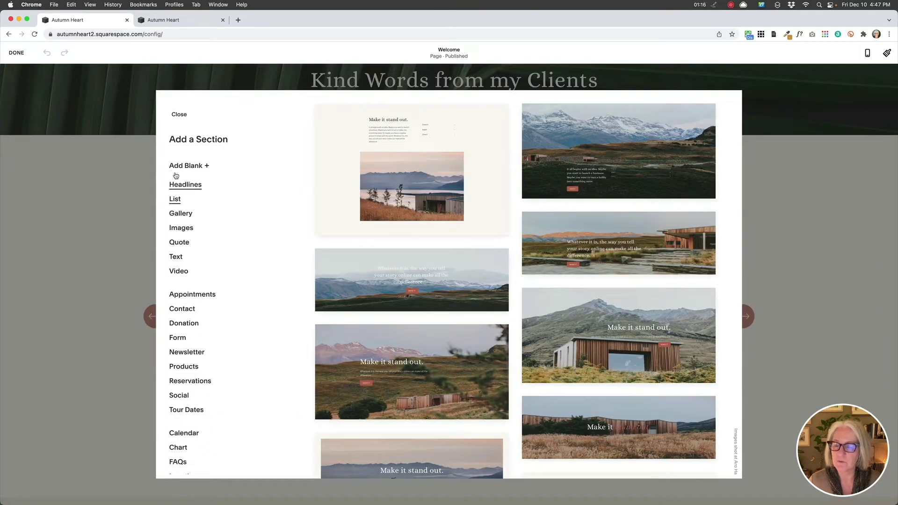
left_click(175, 200)
scroll(450, 275, "down", 2)
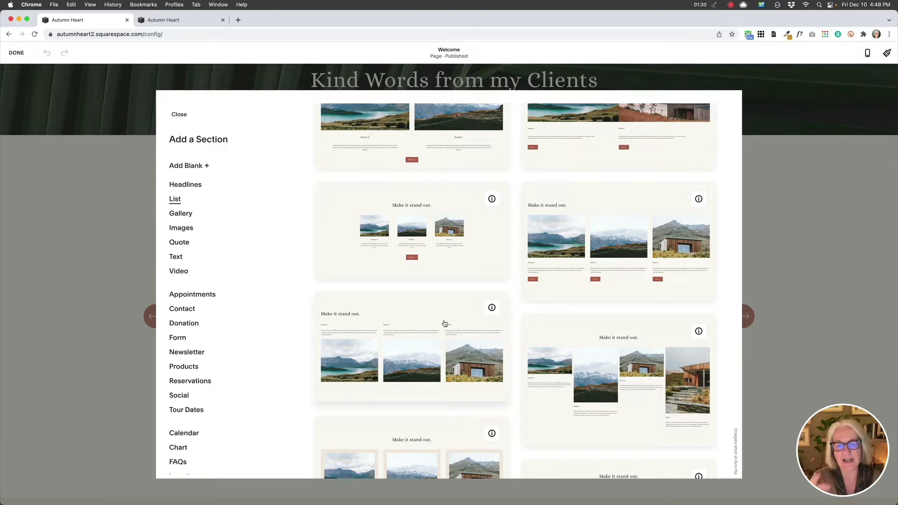
scroll(446, 337, "down", 2)
scroll(449, 384, "down", 8)
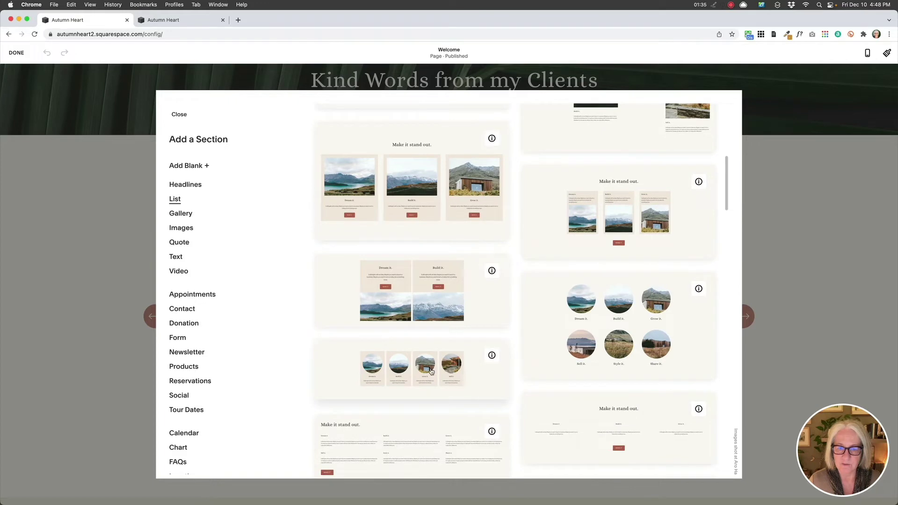
left_click(437, 372)
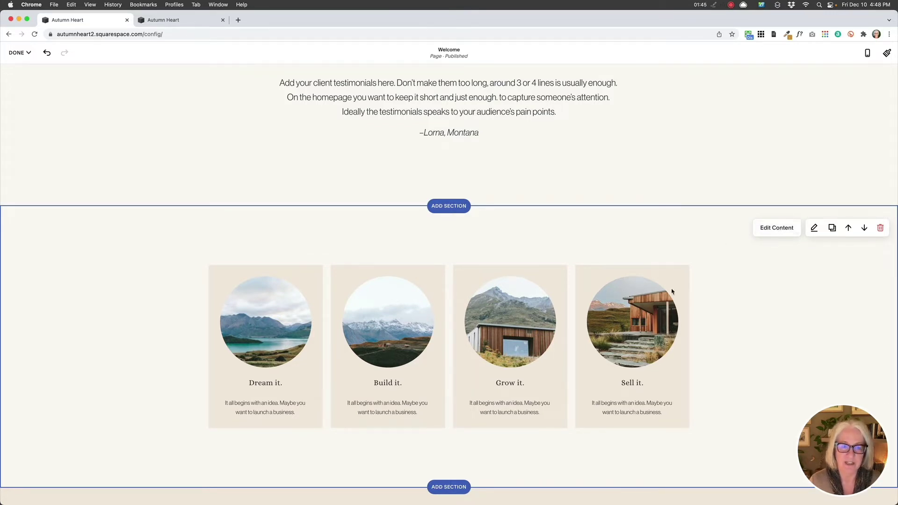
Open the new list section's content for editing and turn on its section title
left_click(392, 409)
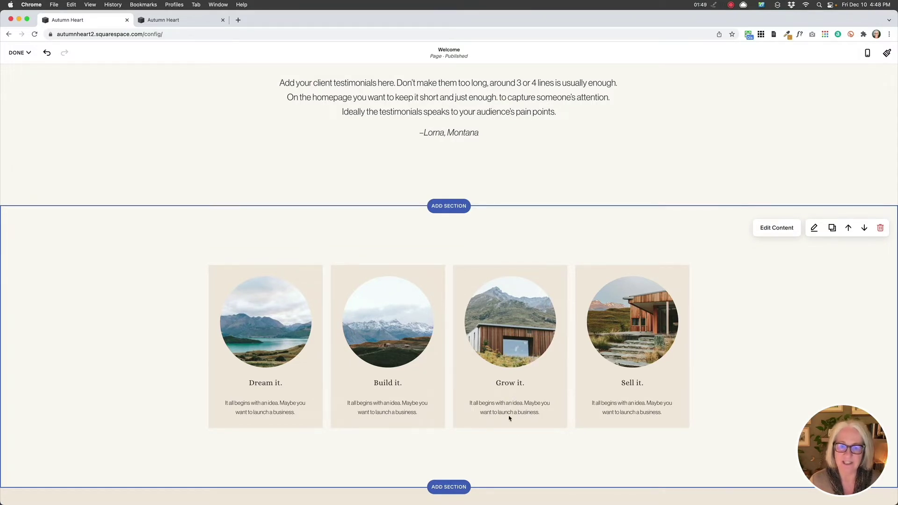
left_click(780, 233)
left_click_drag(814, 224, 684, 178)
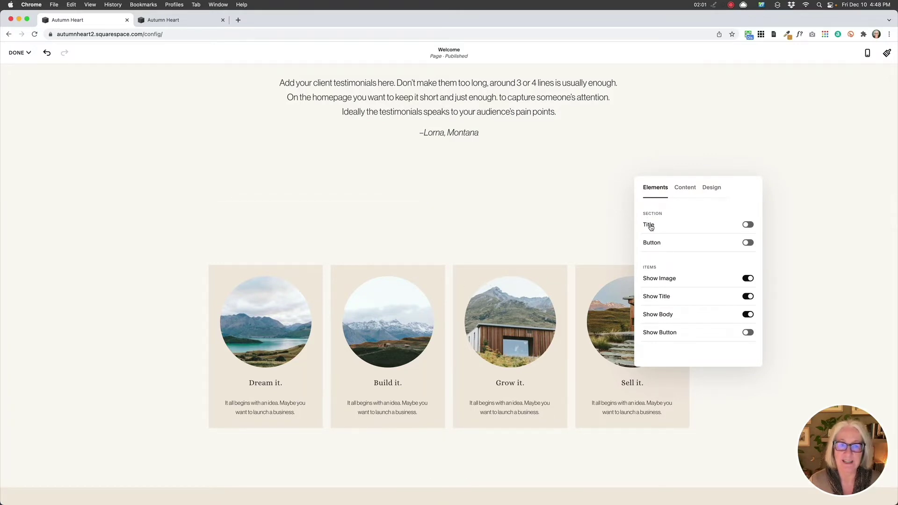
left_click(749, 225)
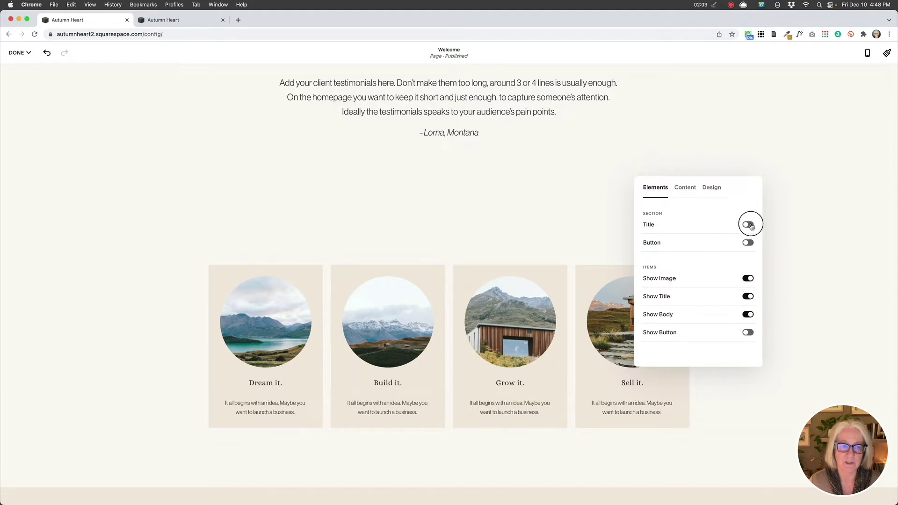
Replace the list section's title text with "Kind Words From My Clients"
left_click(689, 188)
left_click(648, 223)
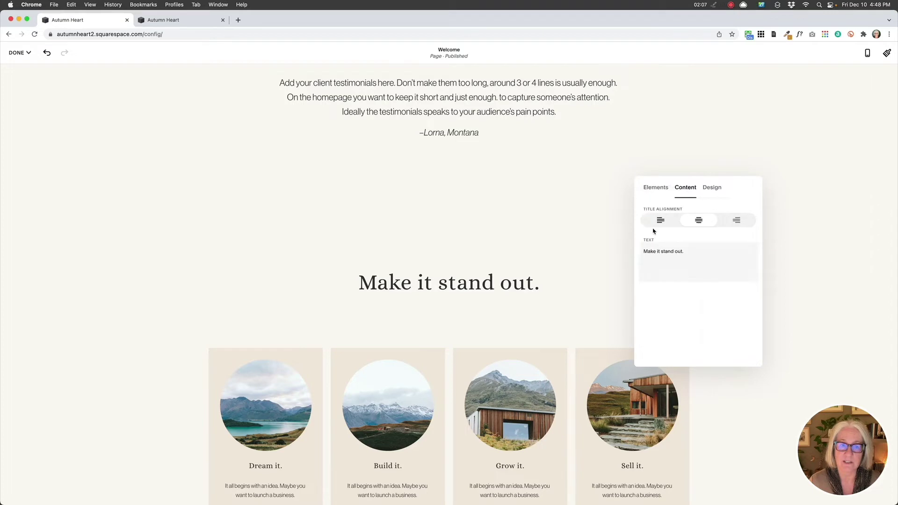
left_click_drag(684, 251, 643, 251)
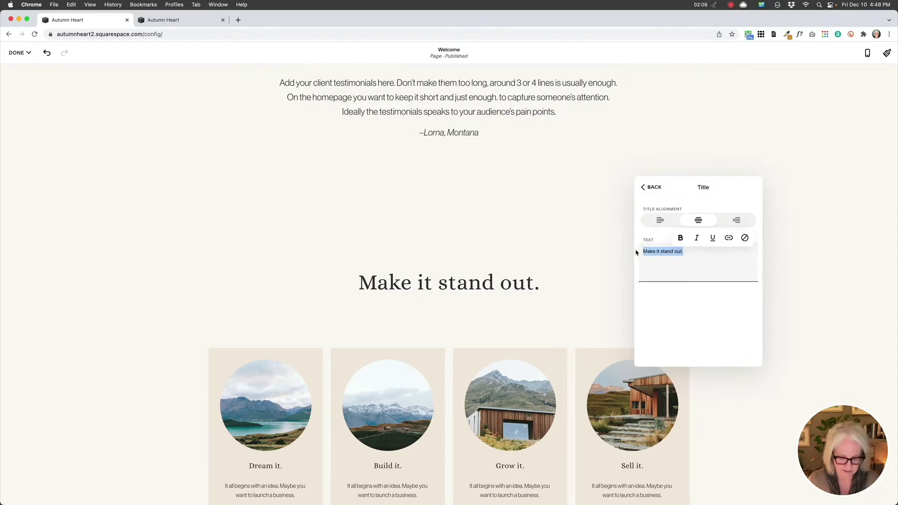
type("Kind Wordws")
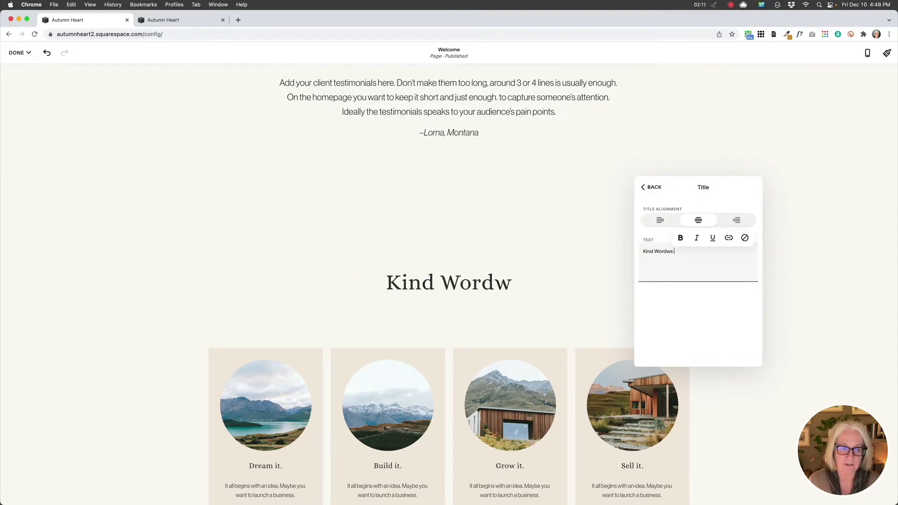
key("BackSpace")
key("BackSpace")
type("s From My Clients")
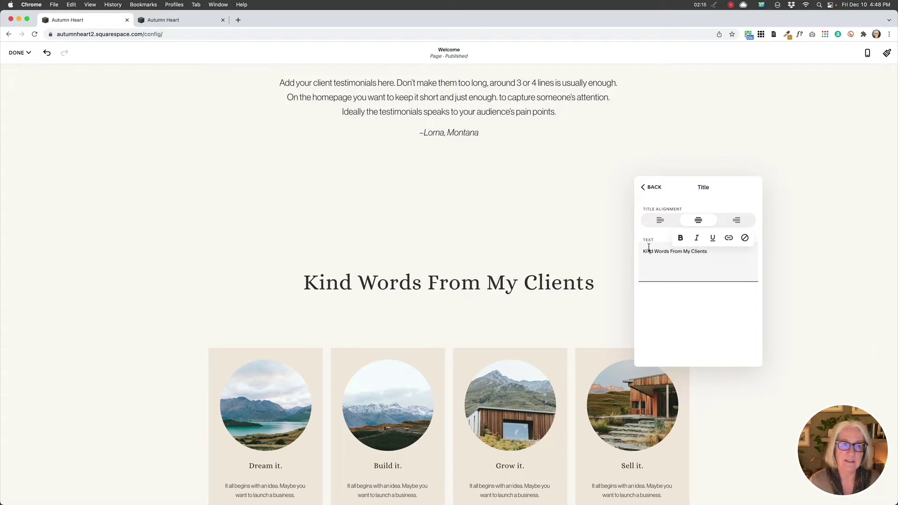
left_click(650, 187)
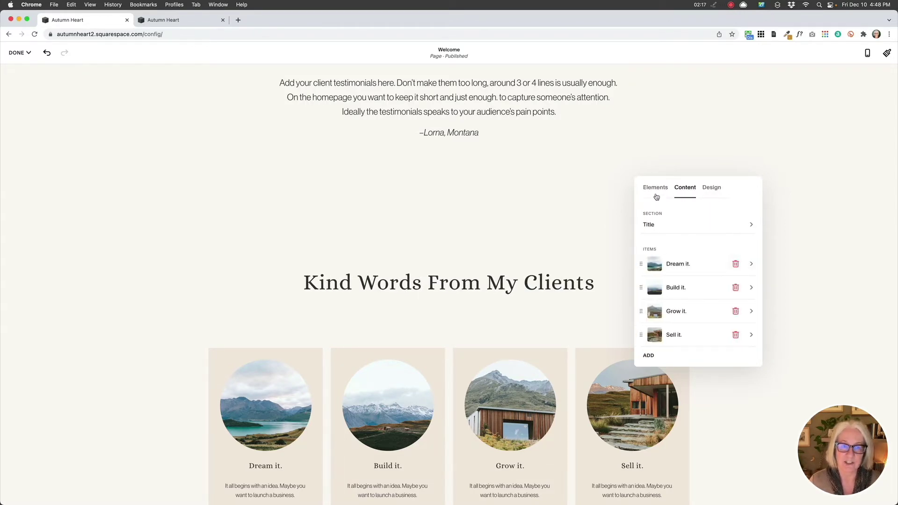
Try showing the list section's button and the individual item buttons, and turn both off again
left_click(655, 195)
left_click(660, 244)
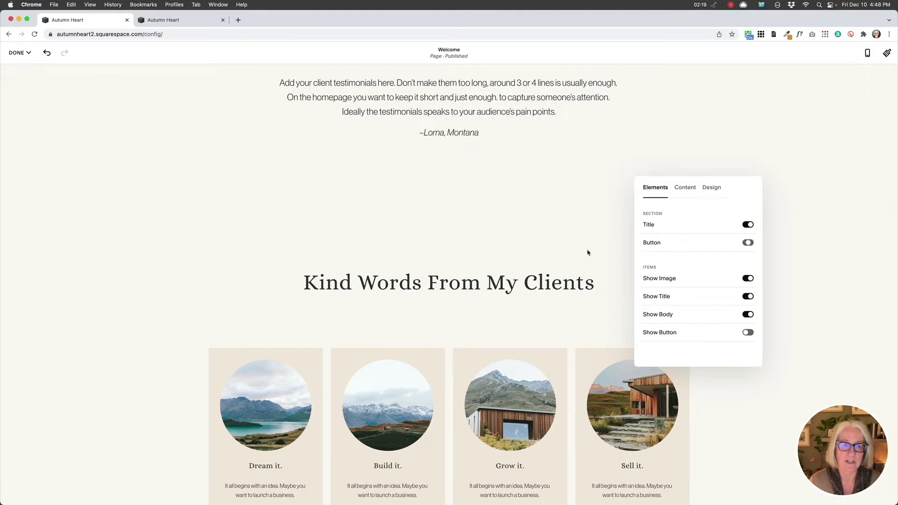
scroll(582, 253, "down", 5)
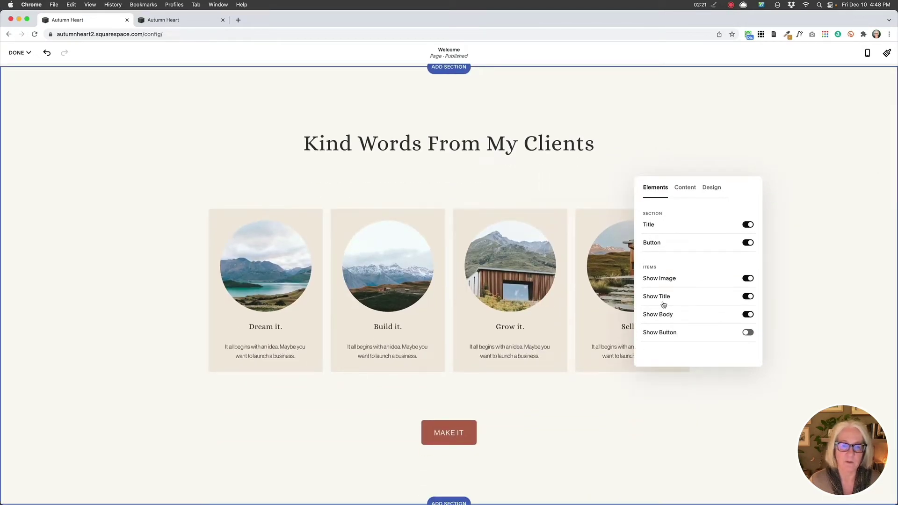
left_click(747, 242)
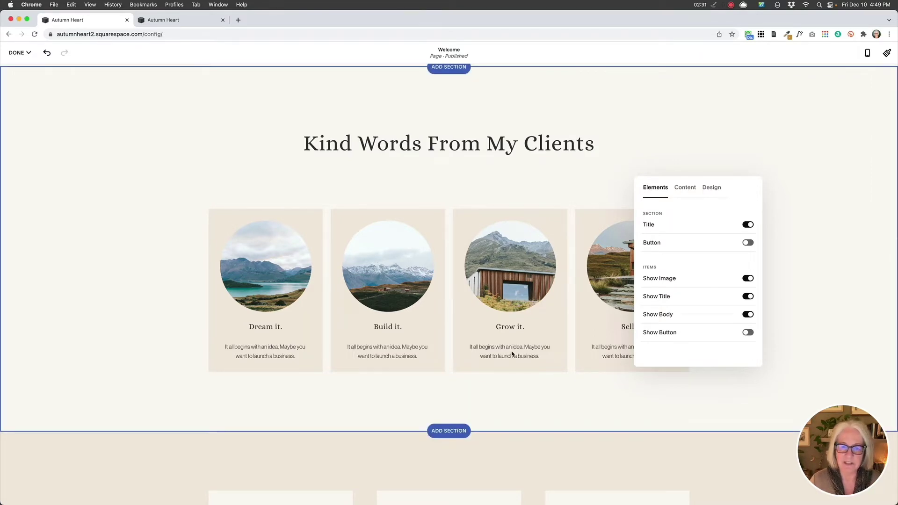
left_click(747, 332)
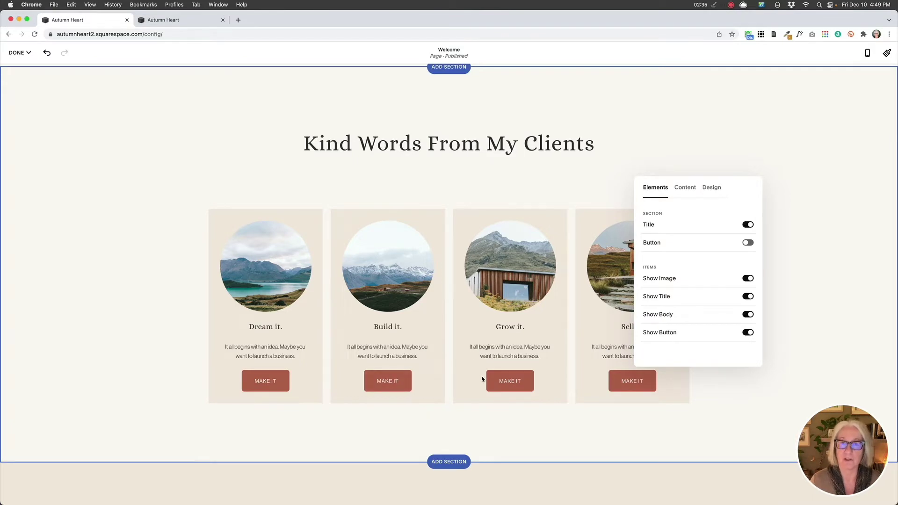
left_click(747, 333)
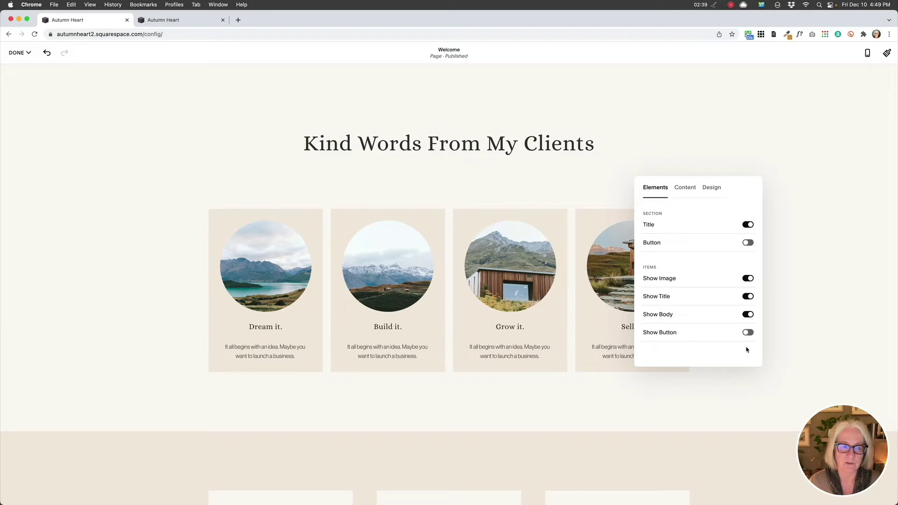
Open the first list item, "Dream it.", and look through its image and text settings
left_click(686, 189)
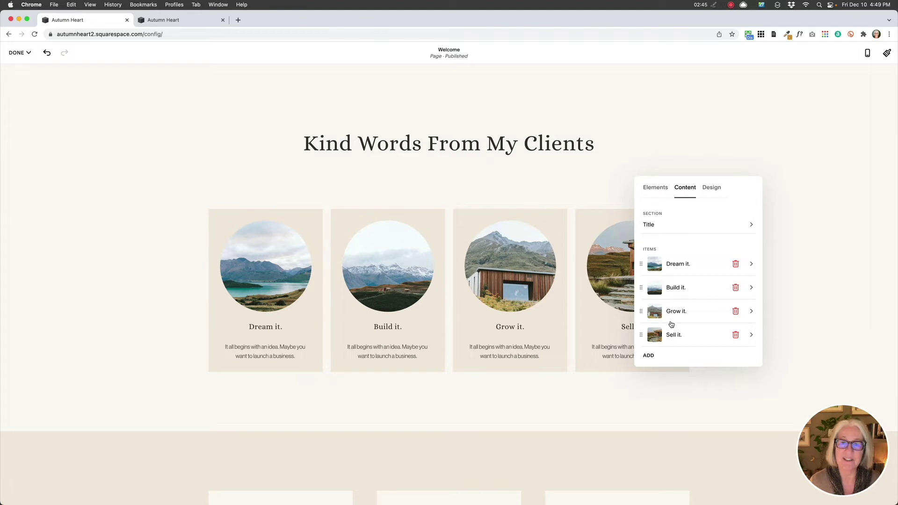
left_click(678, 265)
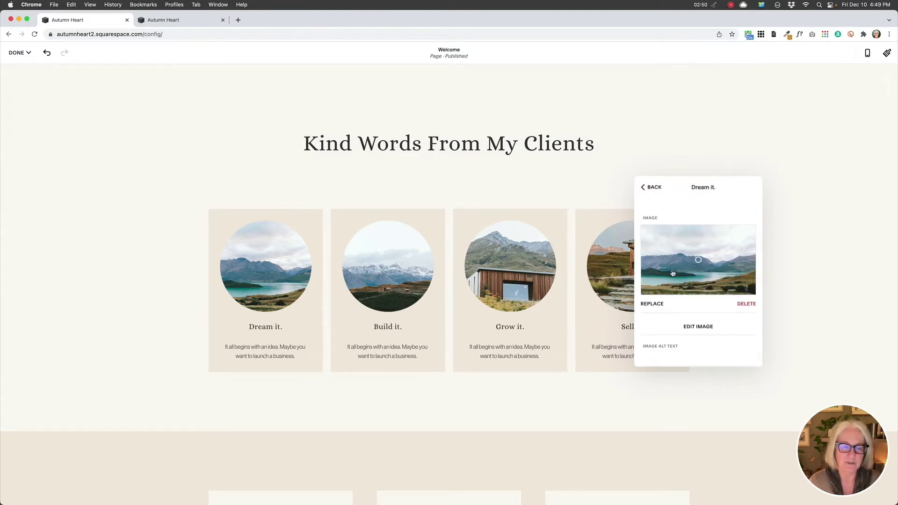
scroll(672, 273, "down", 1)
scroll(692, 273, "down", 4)
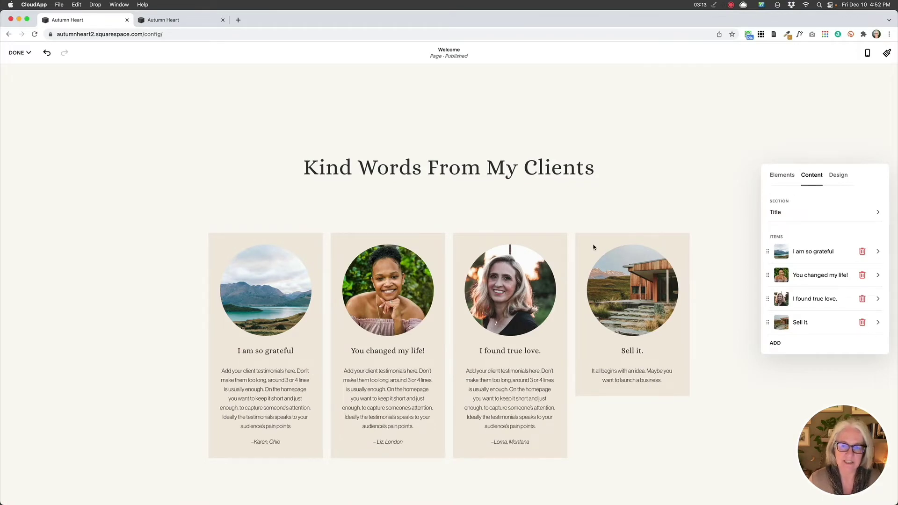
Replace the image of the "I am so grateful" item with unsplash-image-KEm_AQokbqQ.jpg from the image library
left_click(816, 250)
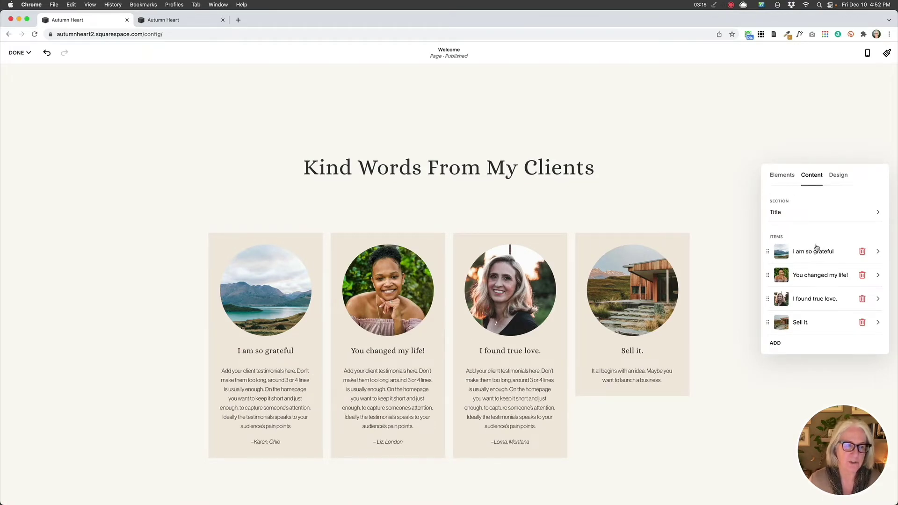
left_click(817, 252)
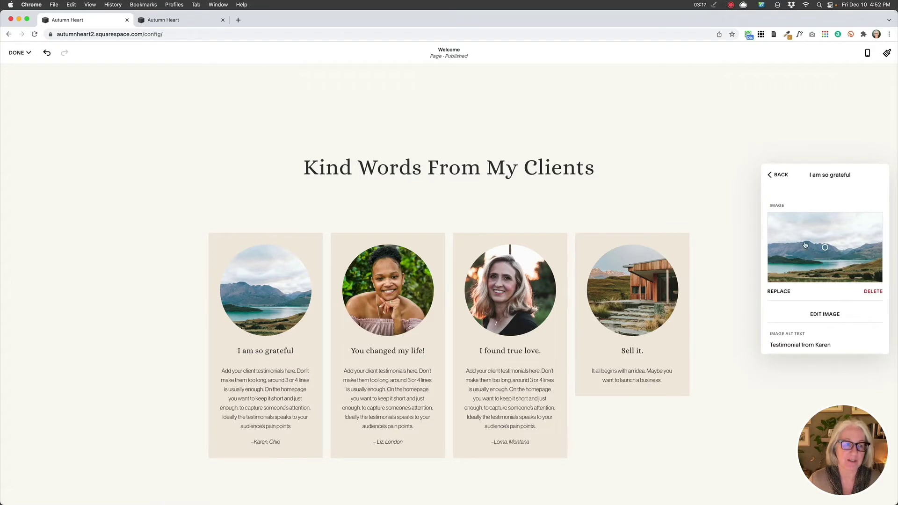
left_click(873, 293)
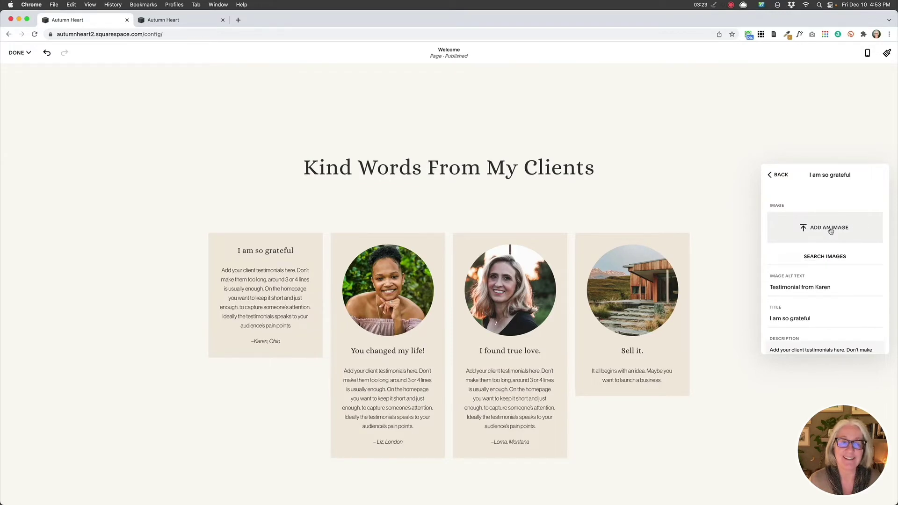
left_click(831, 260)
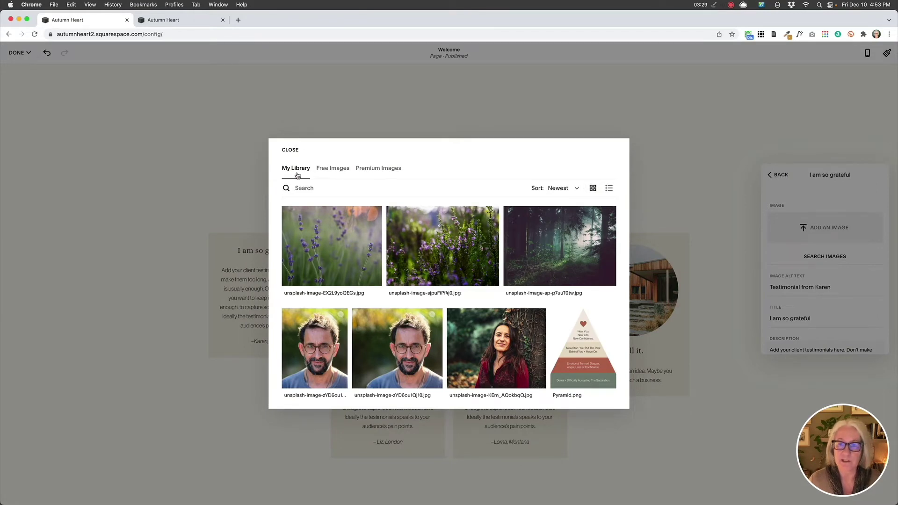
scroll(345, 226, "down", 3)
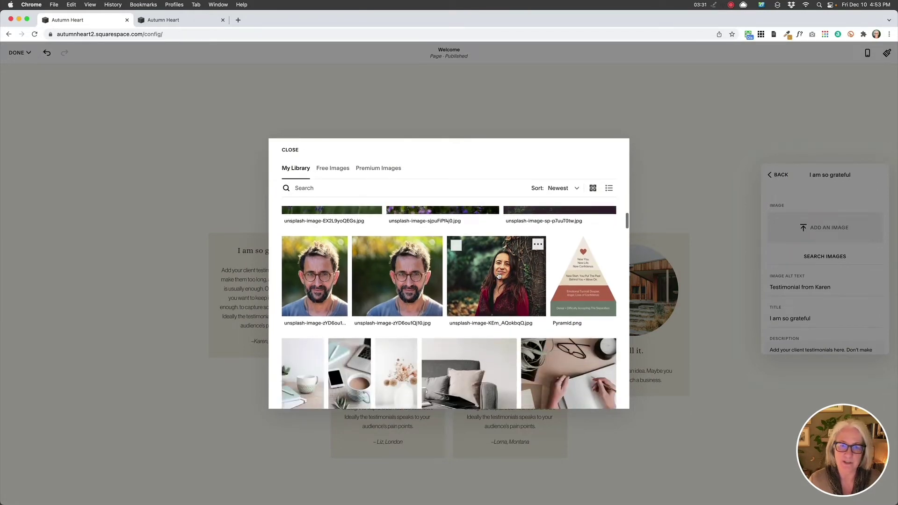
left_click(499, 275)
left_click(600, 395)
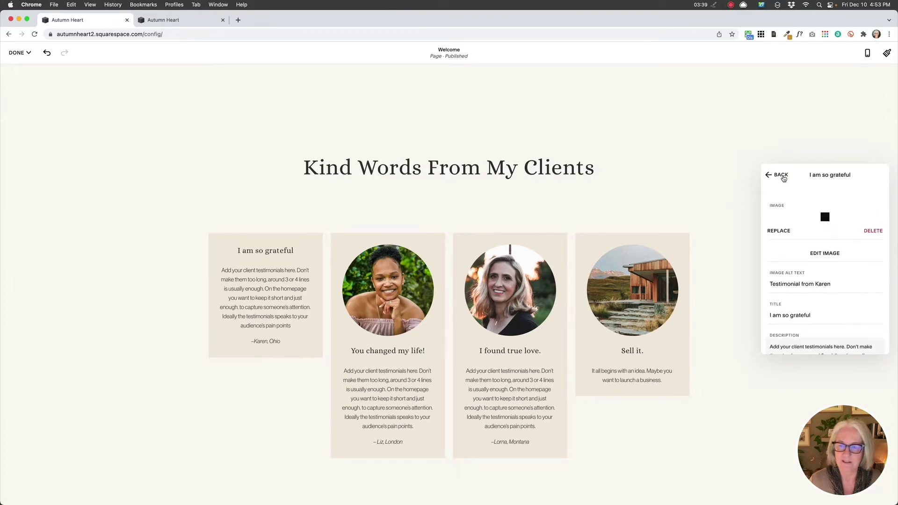
left_click(780, 175)
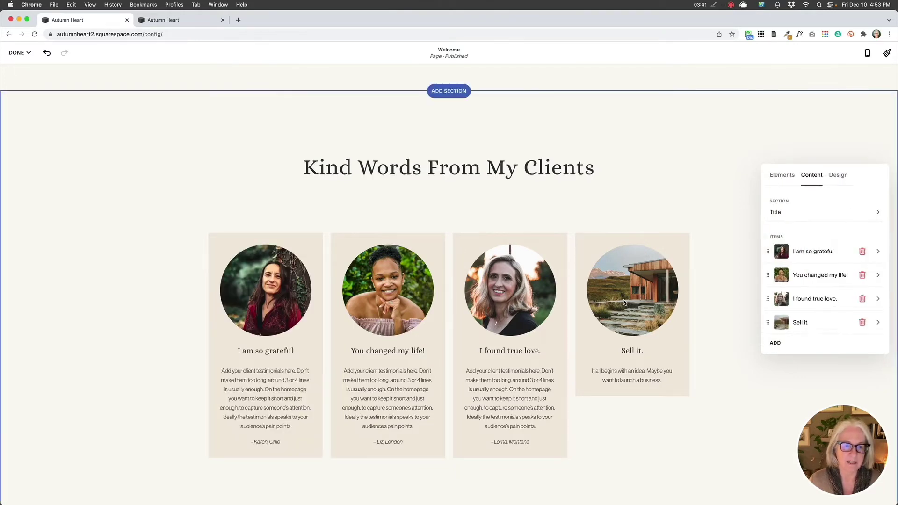
scroll(797, 317, "down", 1)
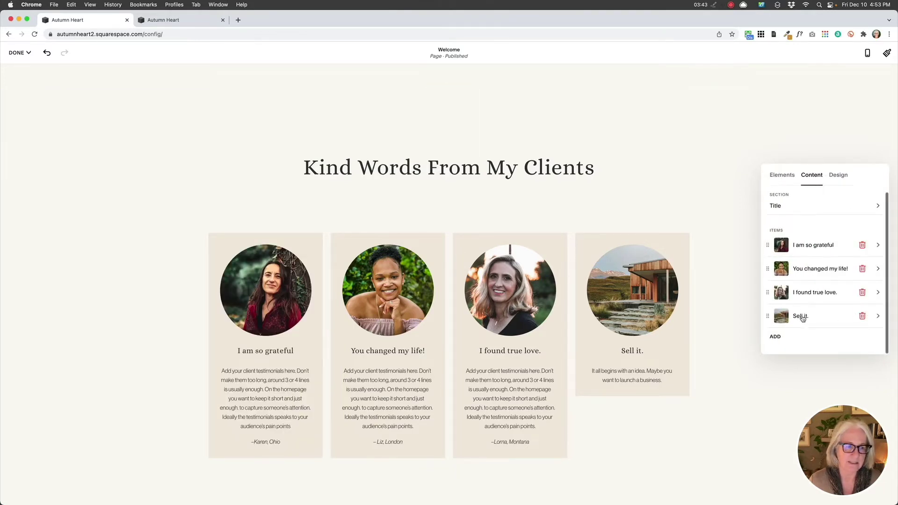
Delete the "Sell it." item from the list, and try adding a new list item and deleting it again
left_click(862, 316)
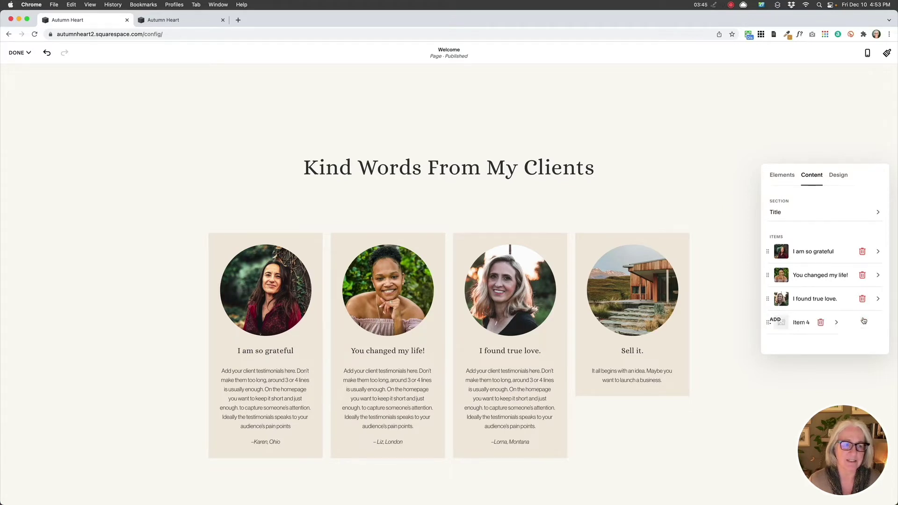
left_click(775, 322)
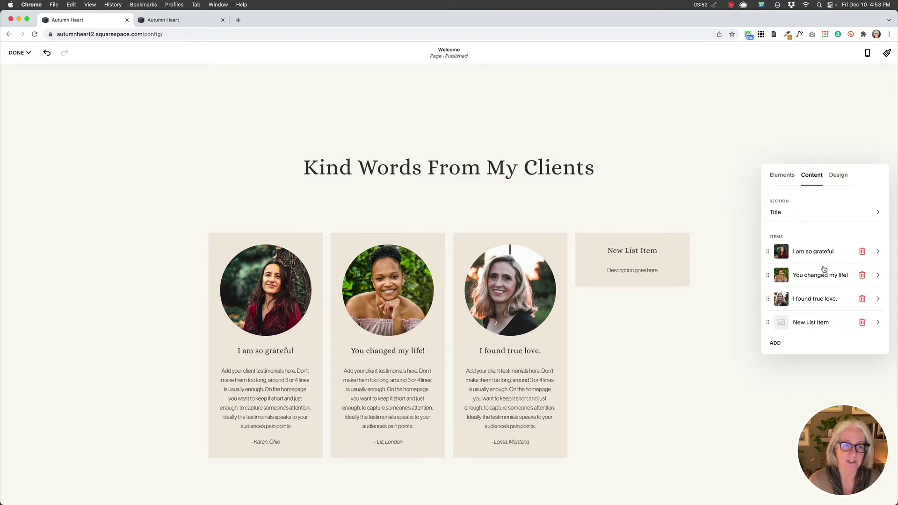
left_click(862, 322)
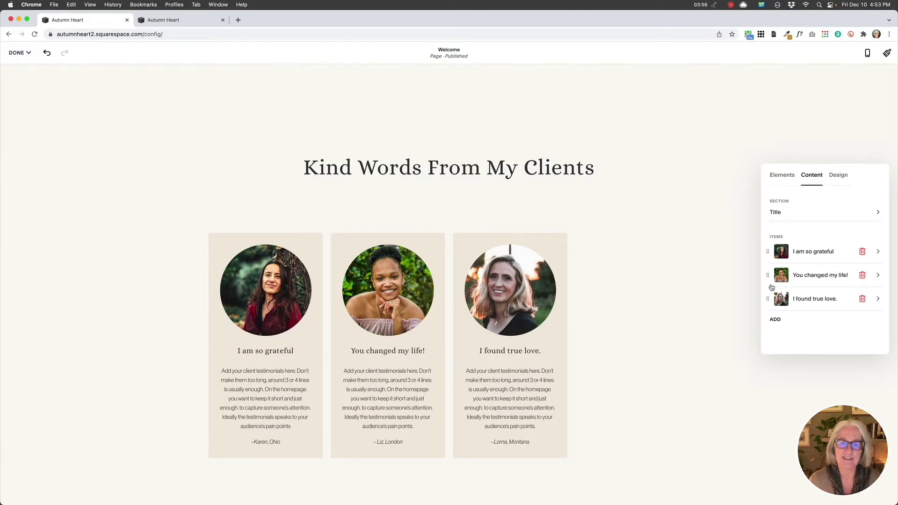
Try moving the second and third testimonials to the start of the items list
left_click_drag(767, 276, 764, 250)
left_click_drag(767, 298, 765, 252)
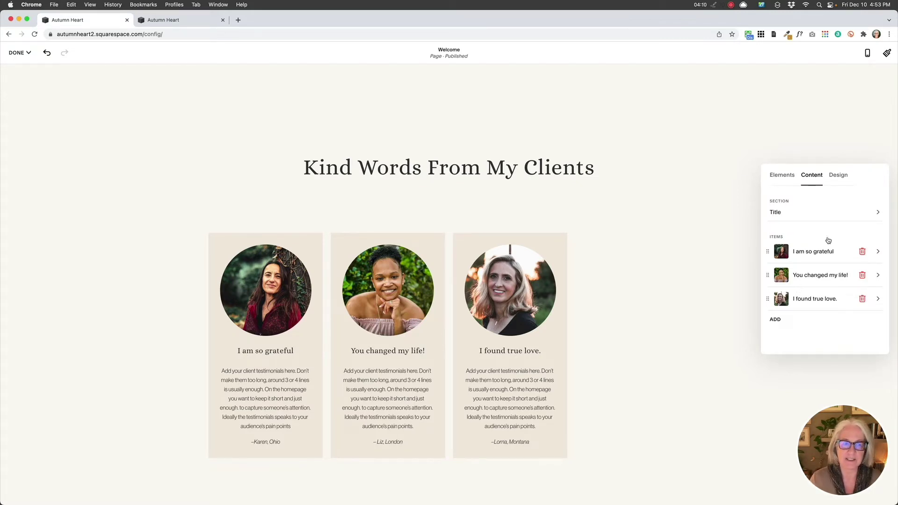
Switch the "Kind Words From My Clients" section's layout to Carousel
left_click(841, 178)
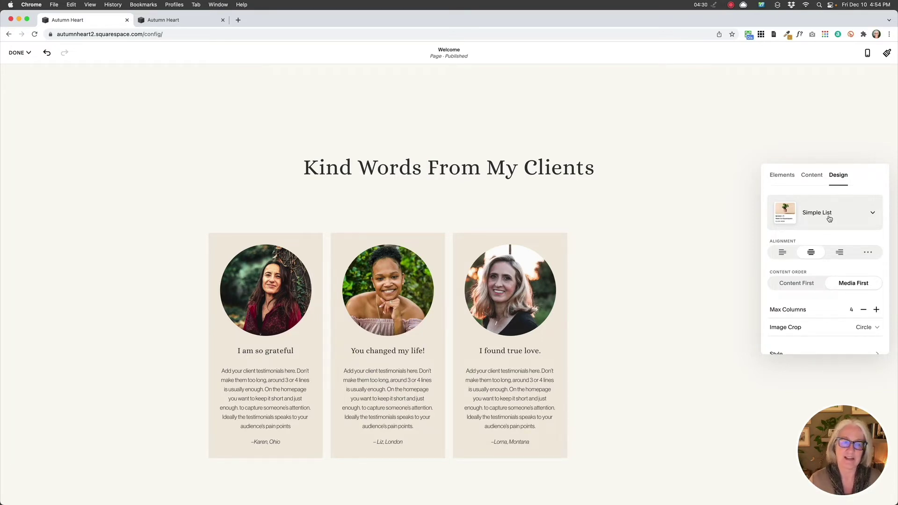
scroll(691, 229, "up", 7)
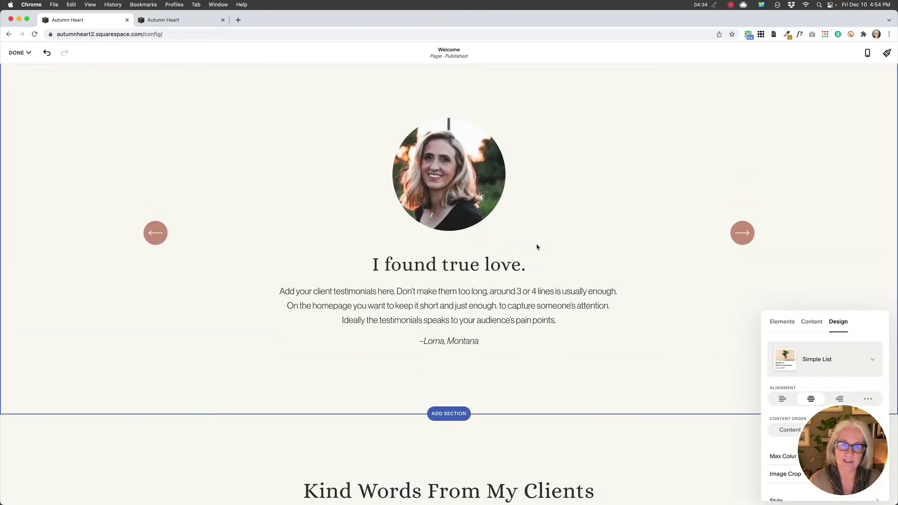
scroll(573, 255, "down", 7)
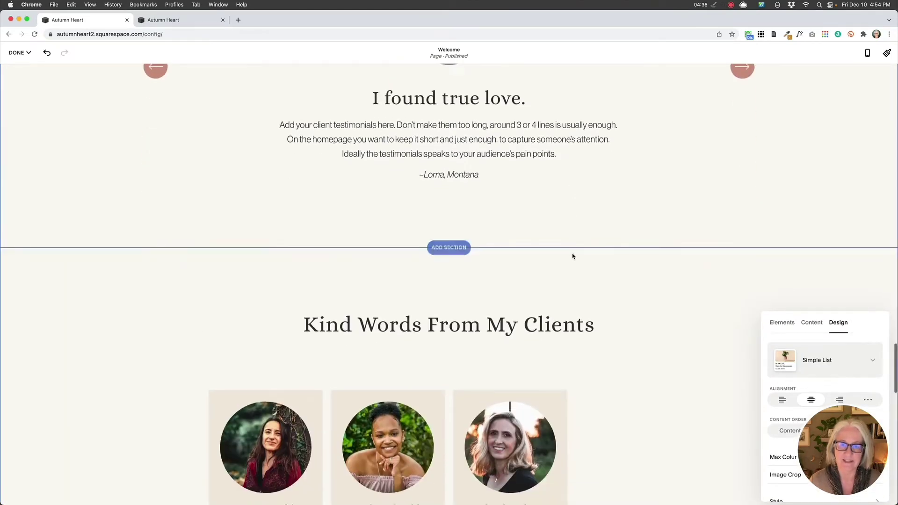
scroll(584, 286, "down", 1)
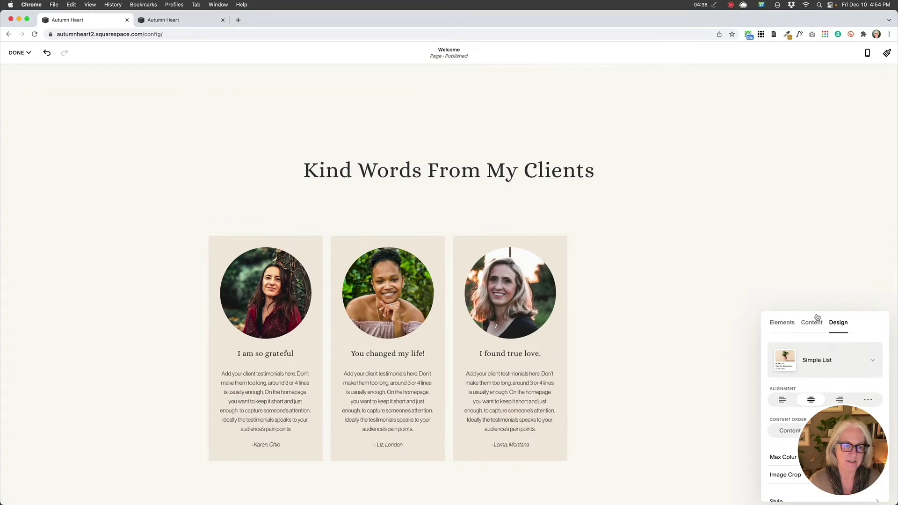
left_click_drag(819, 320, 666, 197)
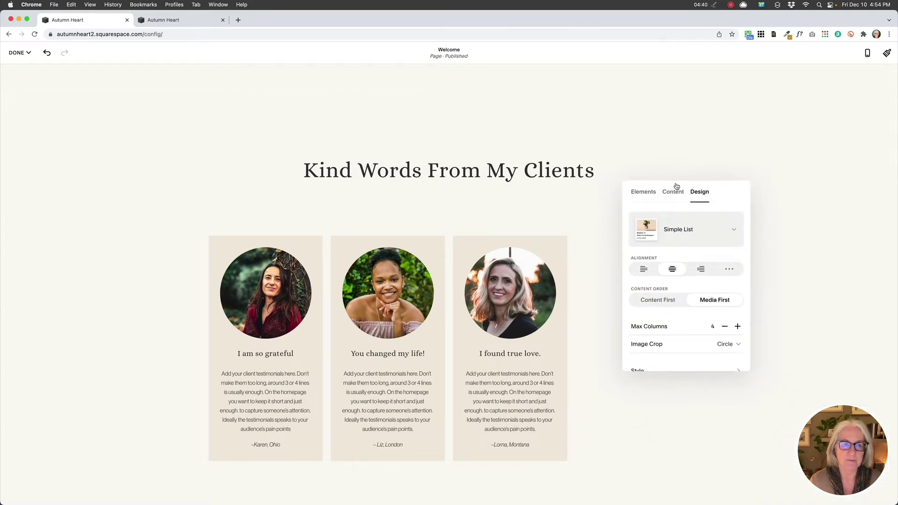
left_click_drag(640, 155, 639, 164)
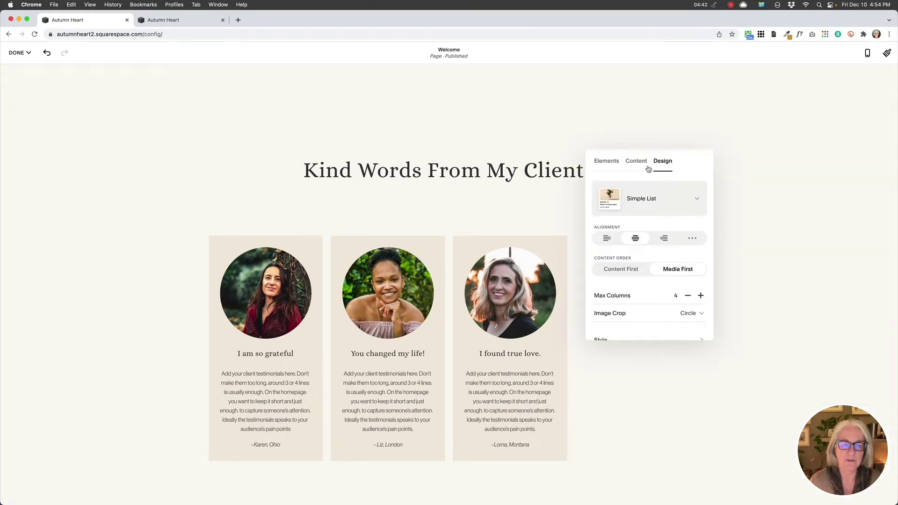
left_click(696, 199)
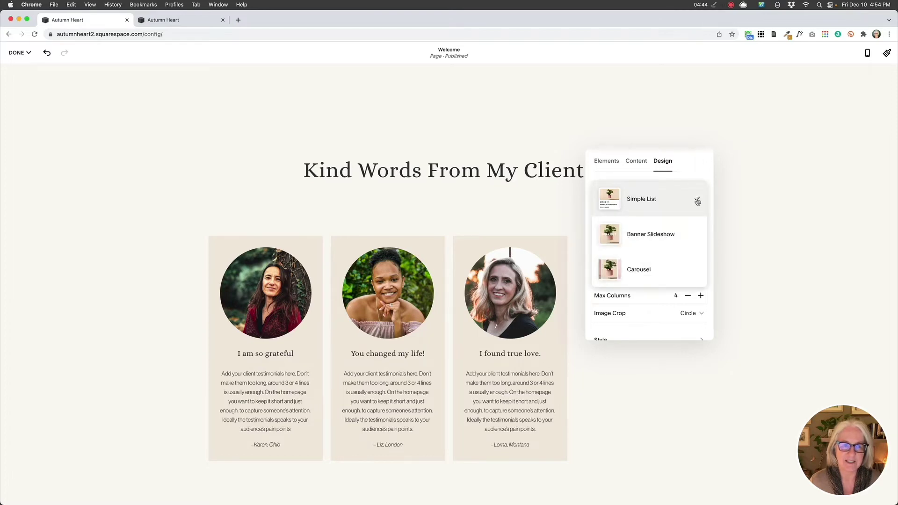
left_click(637, 271)
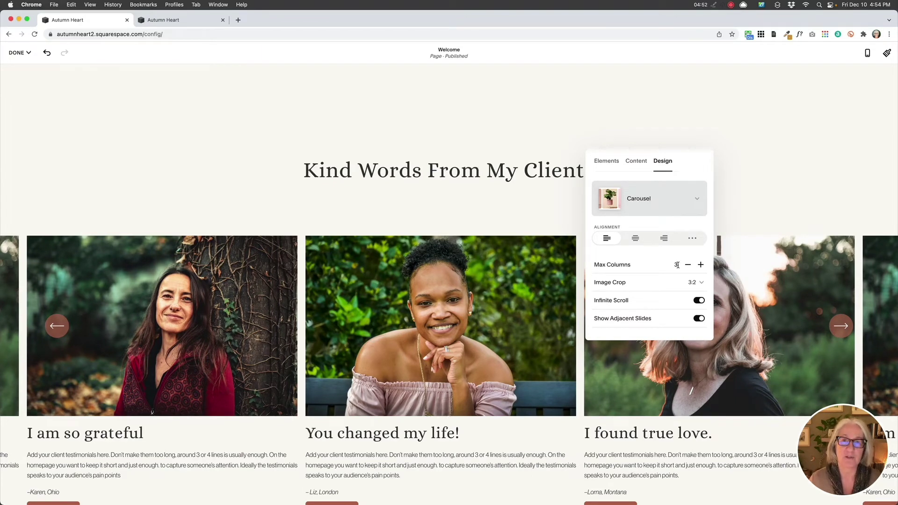
Hide the buttons on the carousel's individual items
scroll(484, 313, "down", 4)
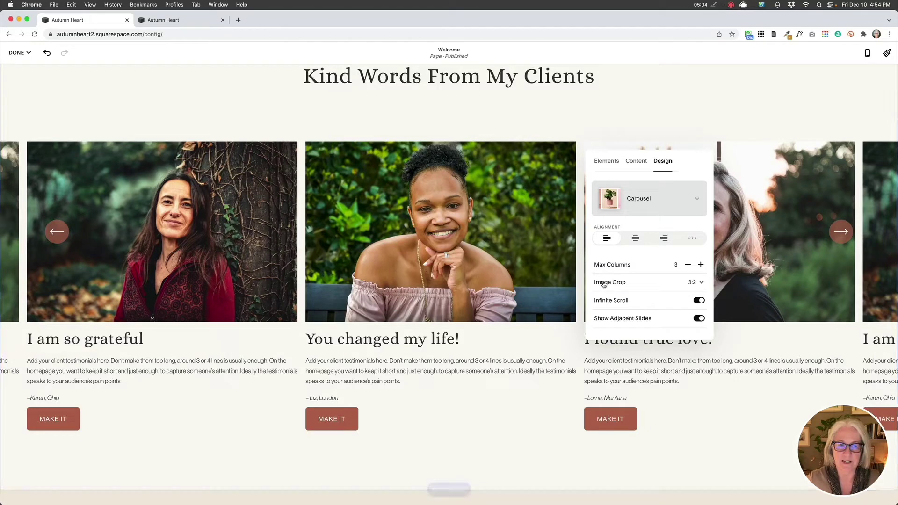
left_click(606, 162)
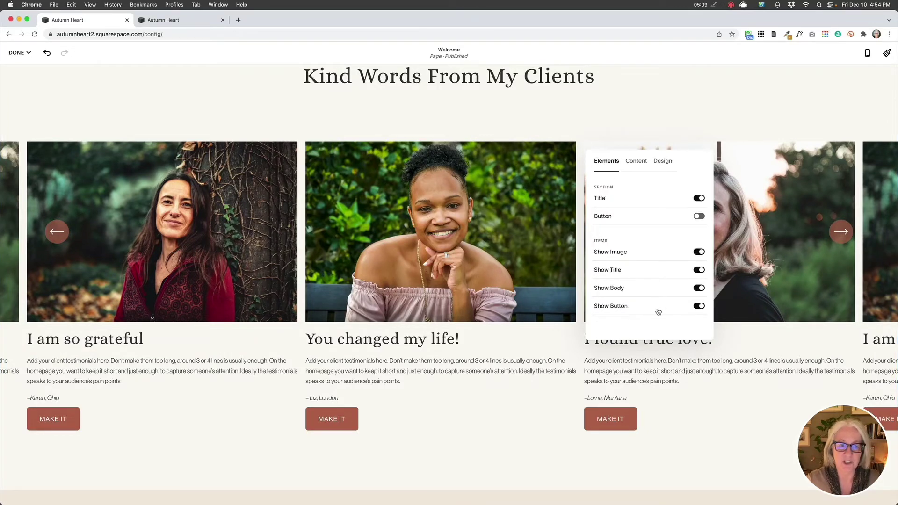
left_click(696, 308)
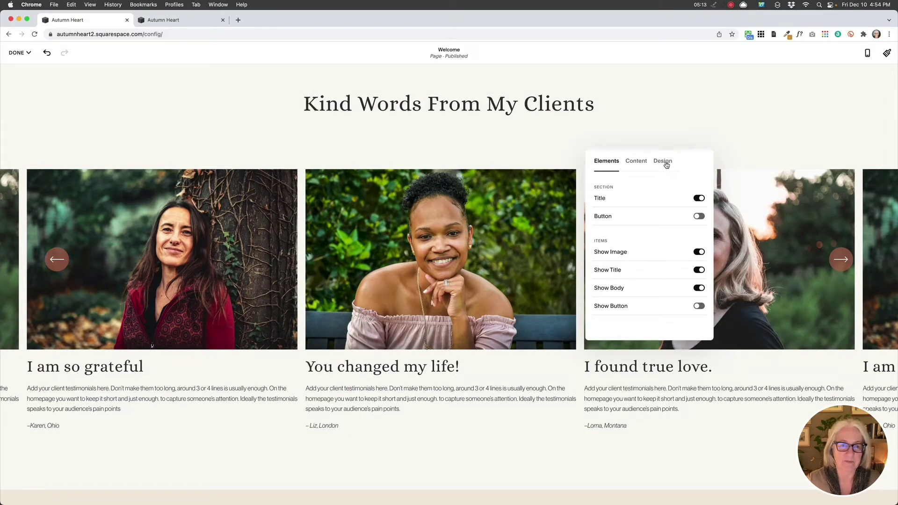
Center-align the carousel's text and set its maximum columns to 1
left_click(666, 163)
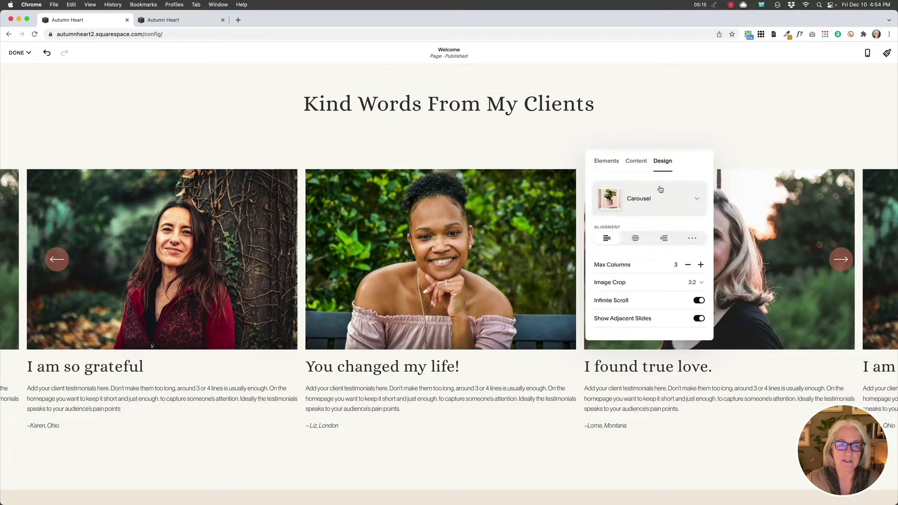
scroll(636, 288, "down", 2)
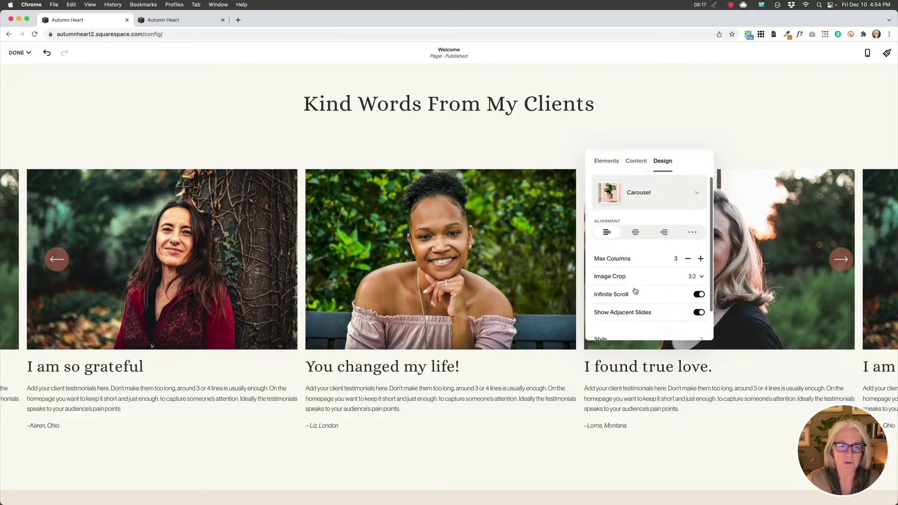
left_click(635, 227)
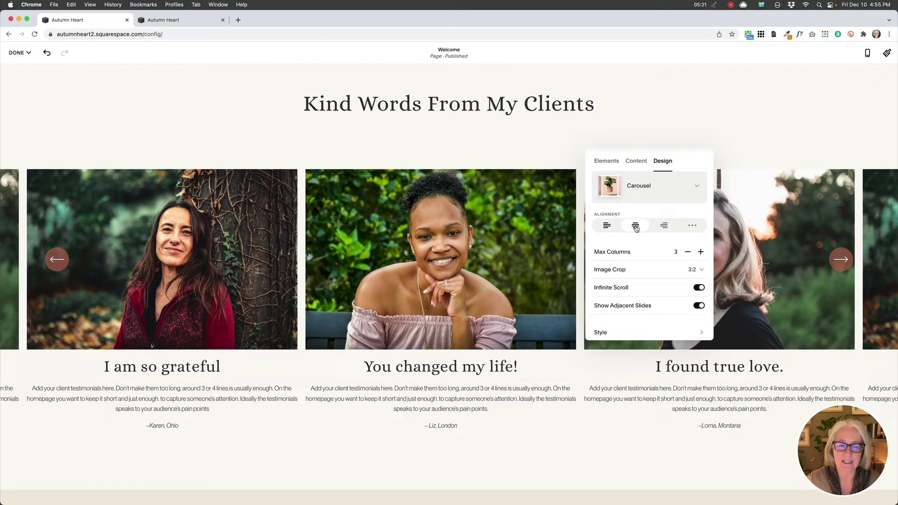
left_click(688, 252)
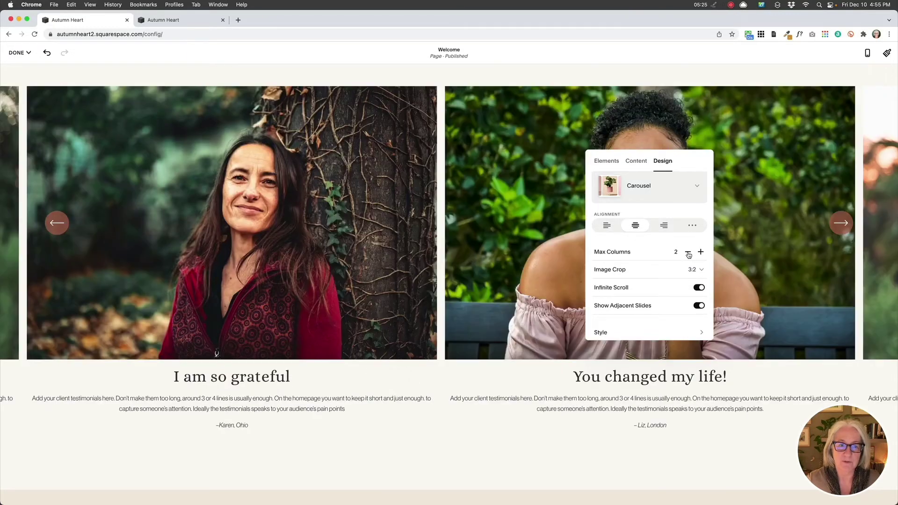
left_click(687, 253)
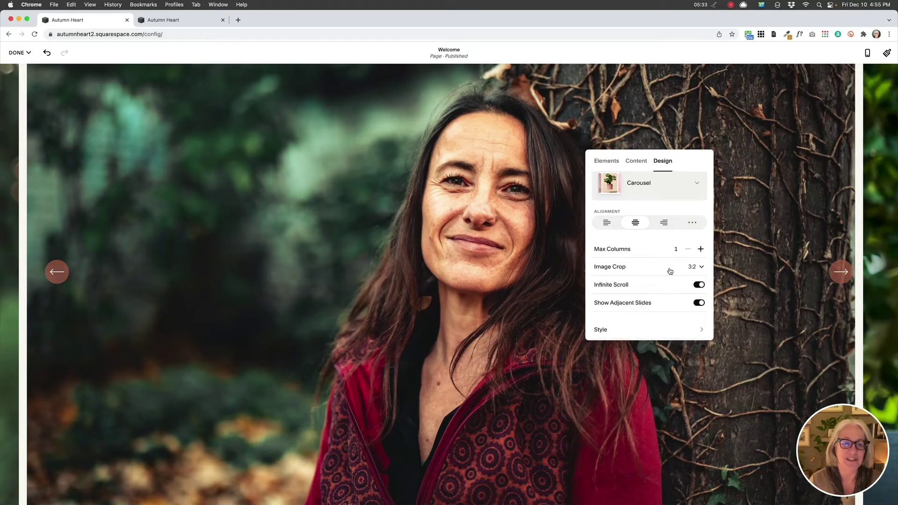
Crop the carousel images to Circle and stop showing the adjacent slides
left_click(617, 266)
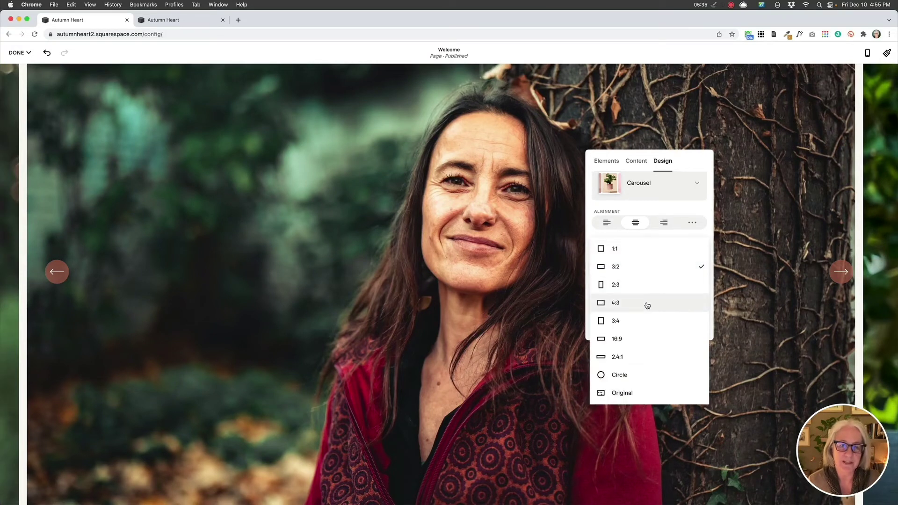
left_click(623, 377)
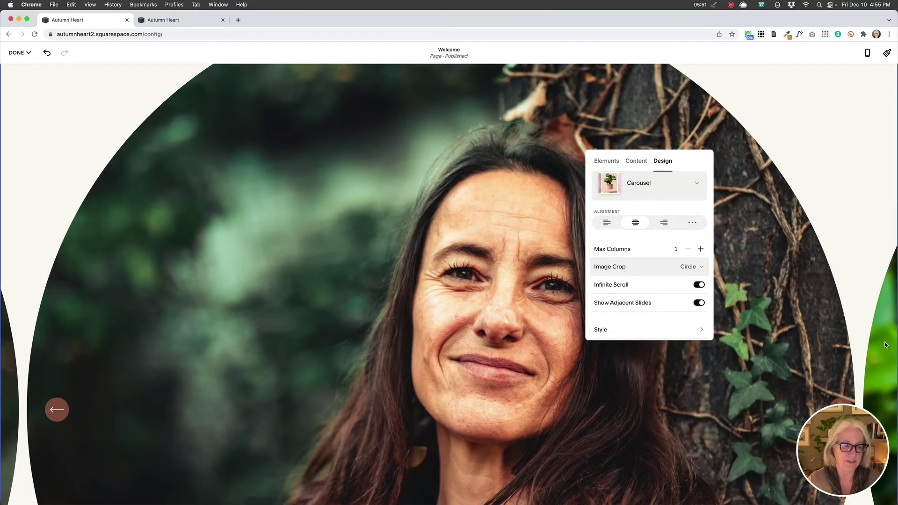
left_click(686, 303)
Set the carousel's layout width to Inset and its media width to 26%
scroll(686, 303, "down", 2)
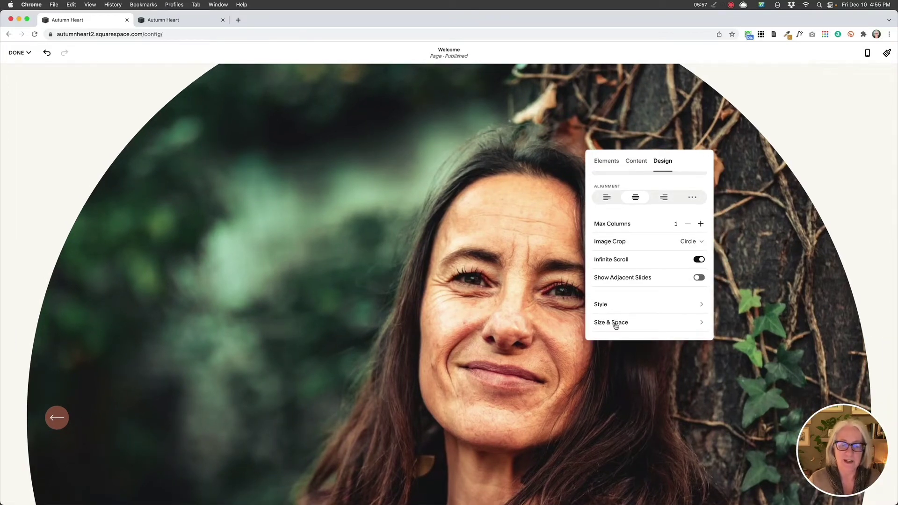
left_click(617, 324)
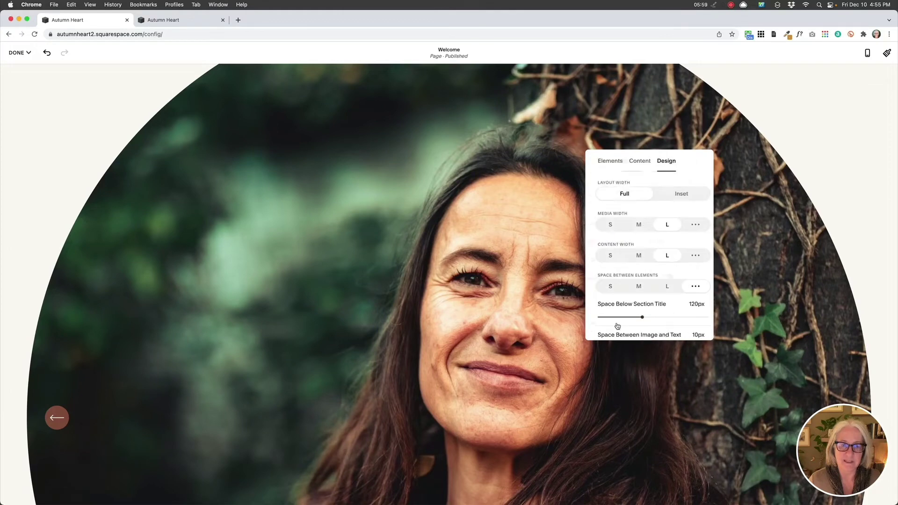
left_click(677, 194)
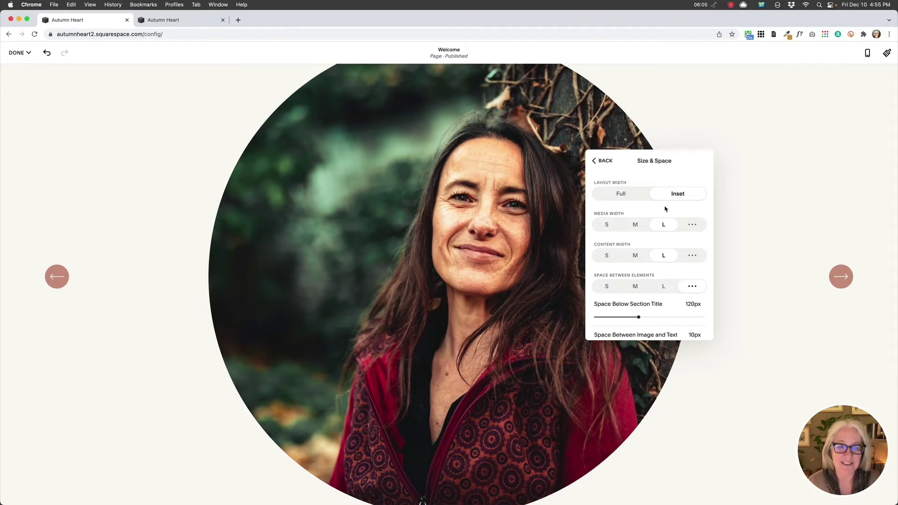
left_click(606, 225)
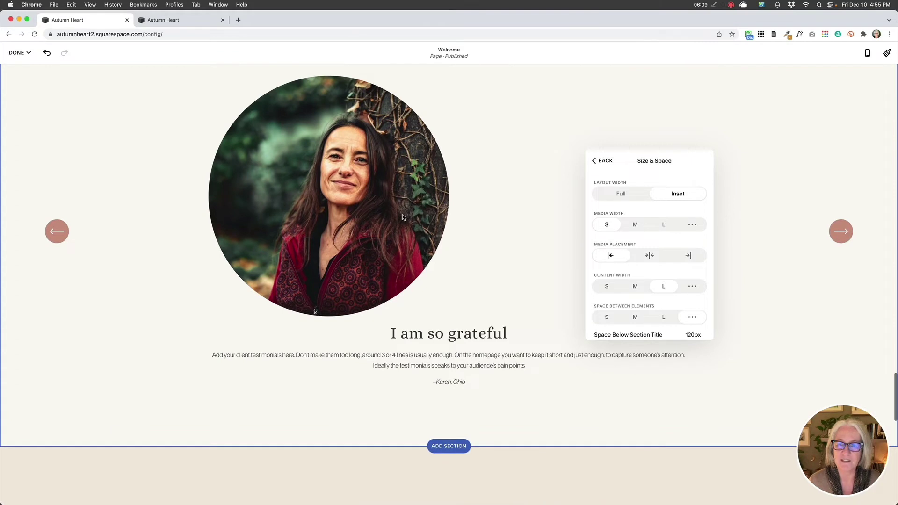
left_click(692, 225)
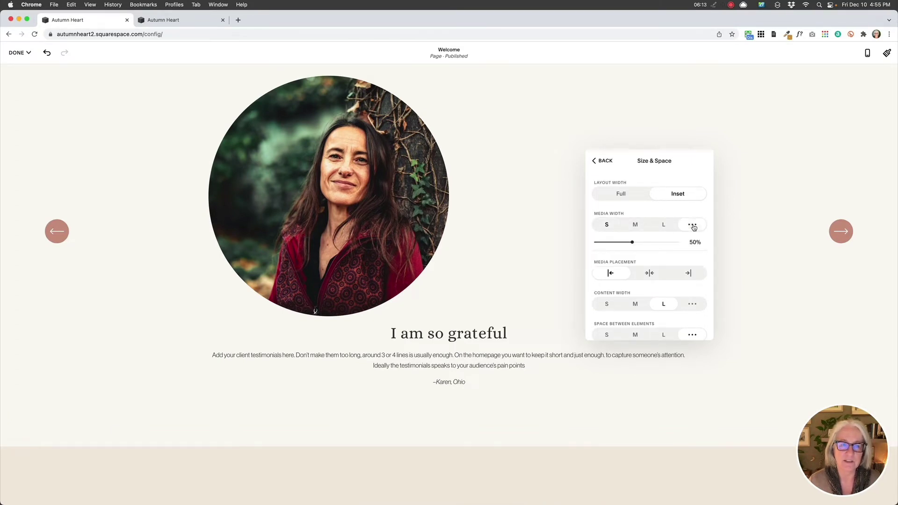
left_click_drag(632, 242, 610, 243)
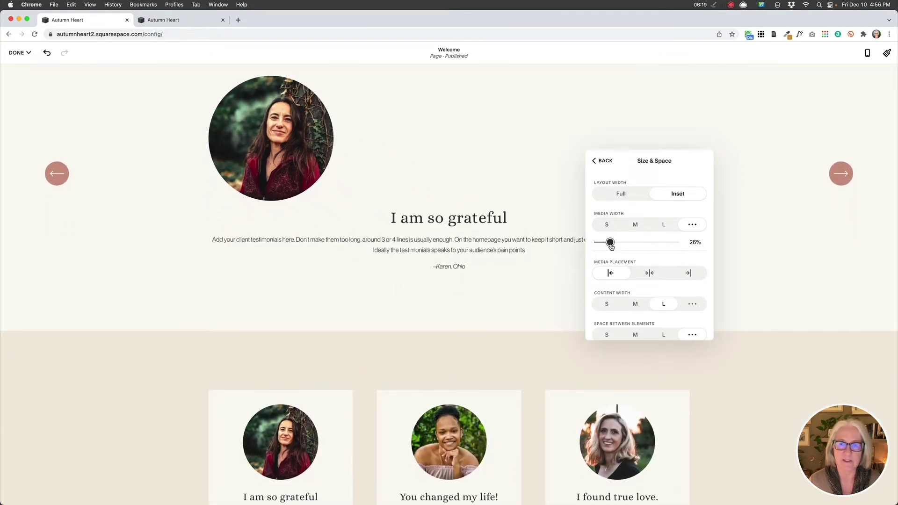
Center the carousel's media placement and set the content width to M
scroll(634, 253, "down", 3)
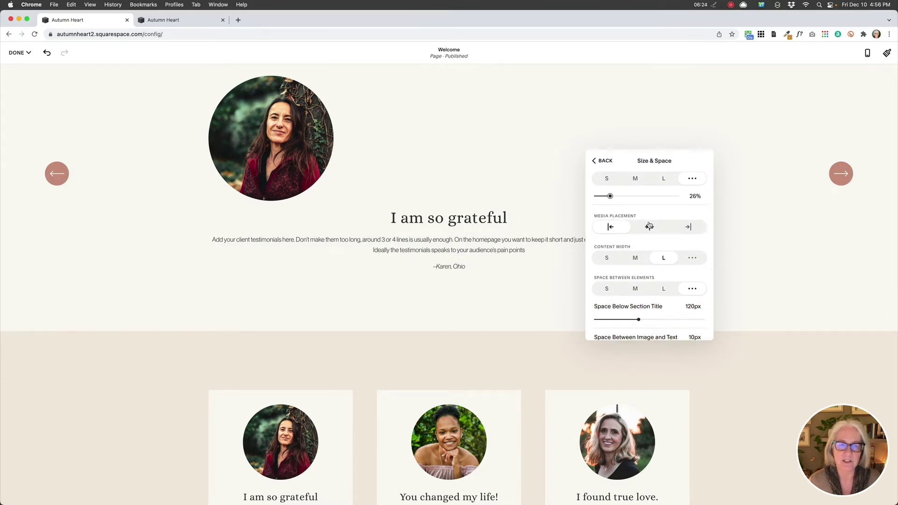
left_click(649, 227)
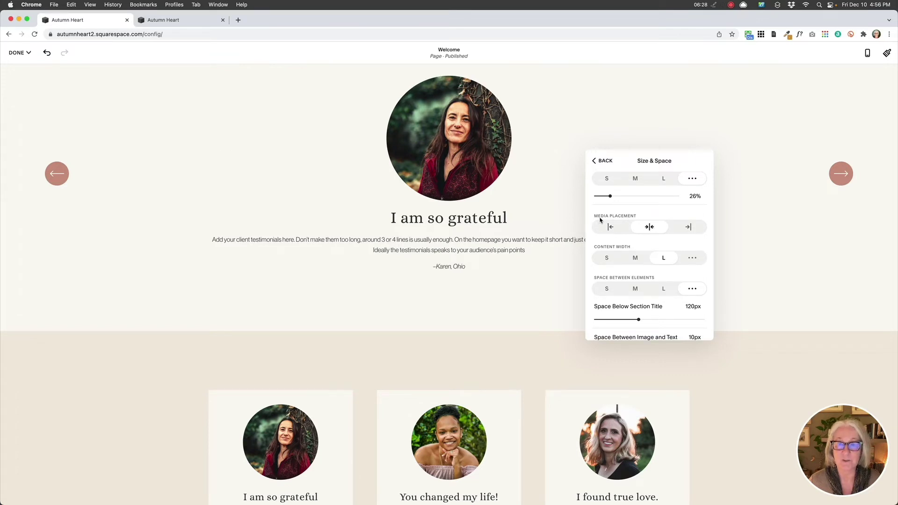
scroll(600, 219, "down", 2)
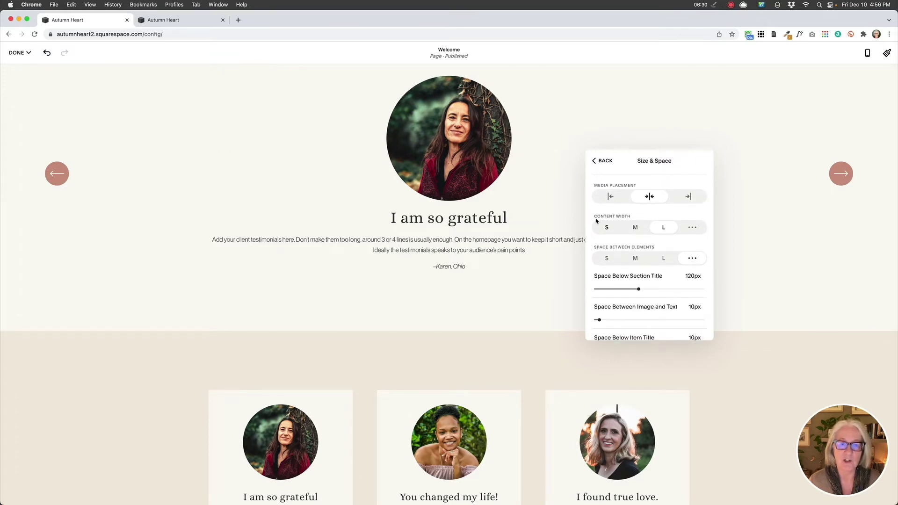
left_click_drag(632, 160, 690, 112)
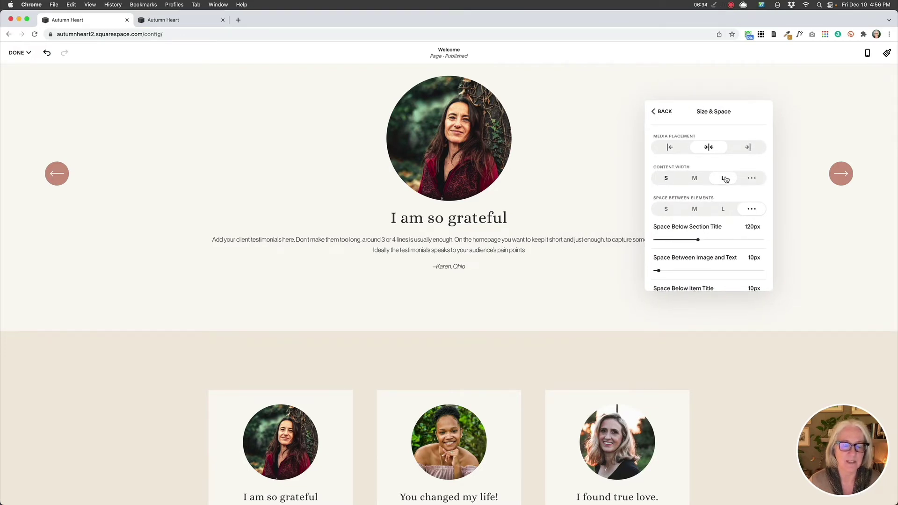
left_click(694, 180)
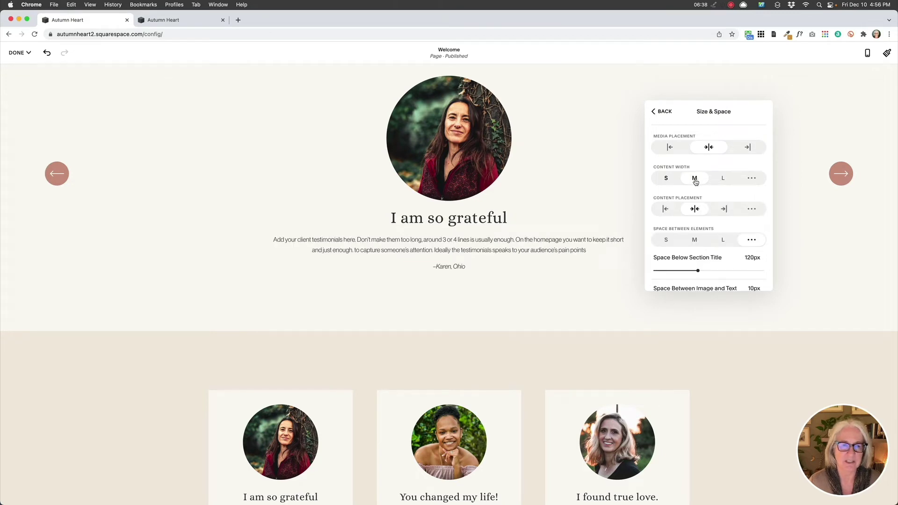
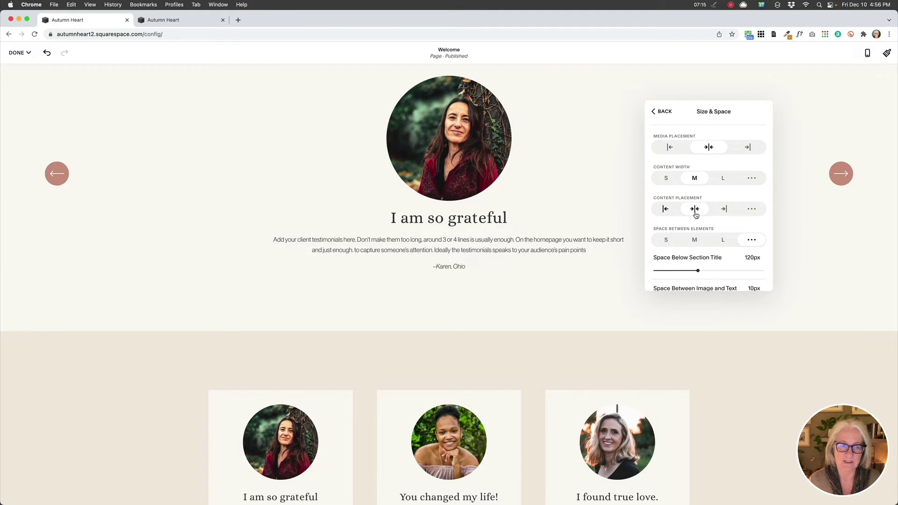
scroll(692, 210, "down", 3)
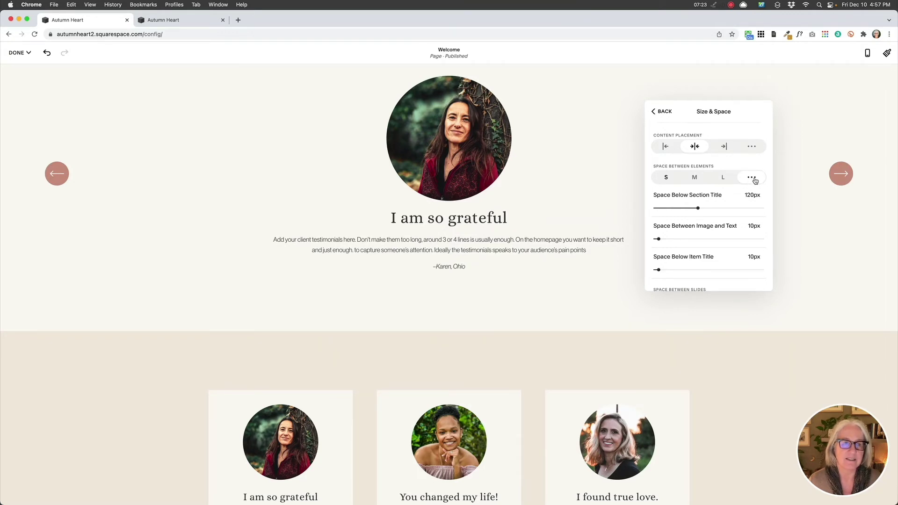
Set the carousel's space between elements to S, then try M and L for the space between slides before returning to S
left_click(666, 178)
scroll(590, 196, "up", 2)
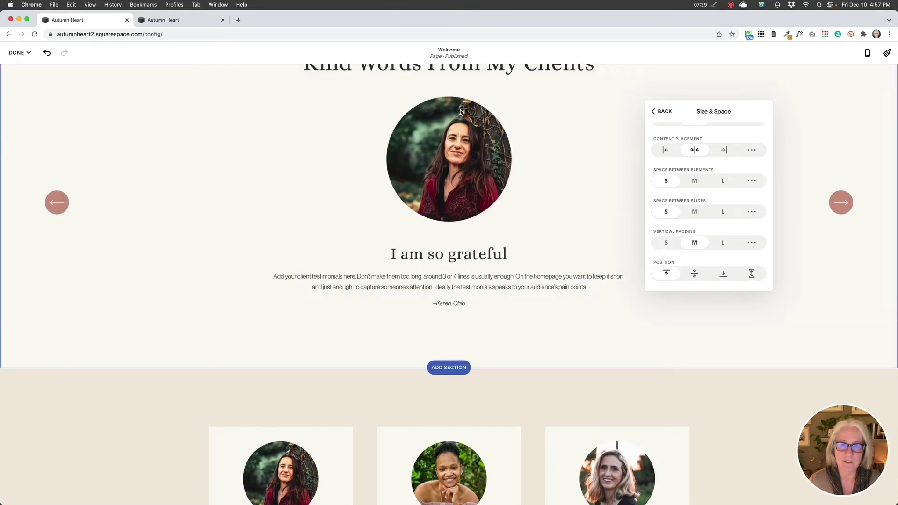
scroll(531, 154, "up", 1)
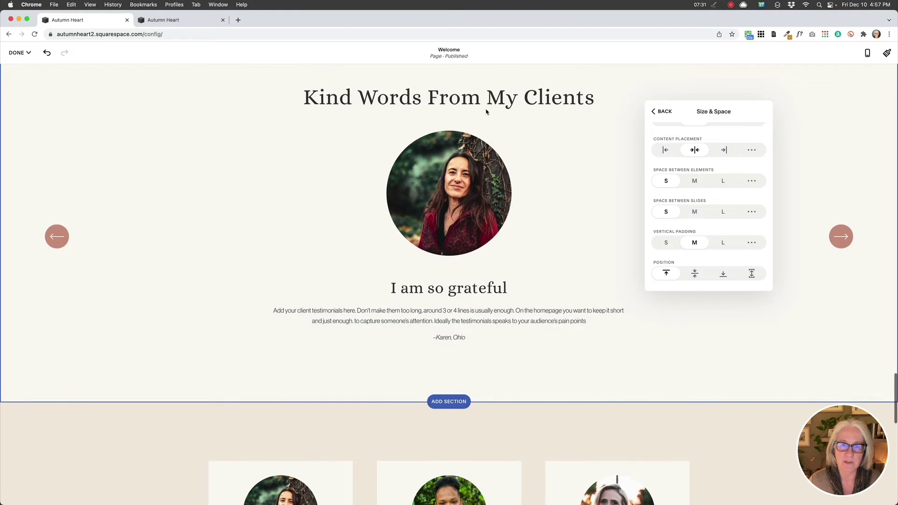
left_click(695, 212)
left_click(722, 213)
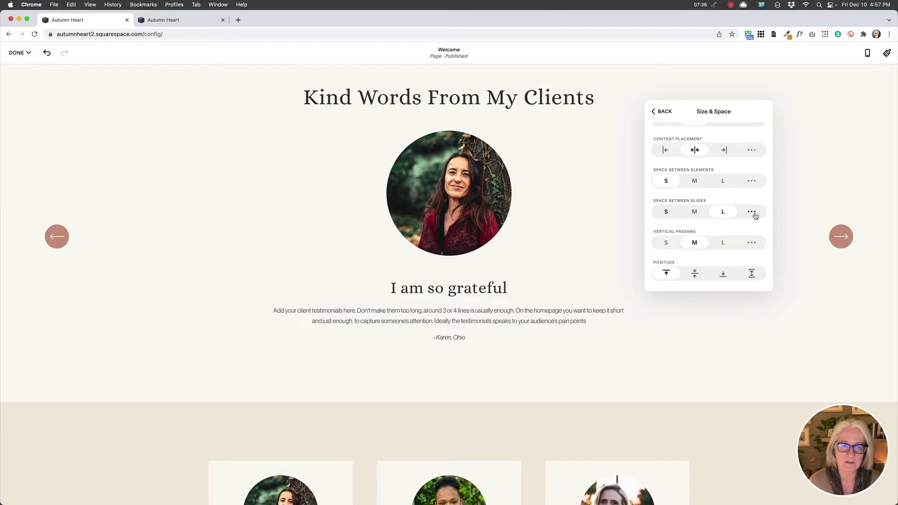
left_click(666, 212)
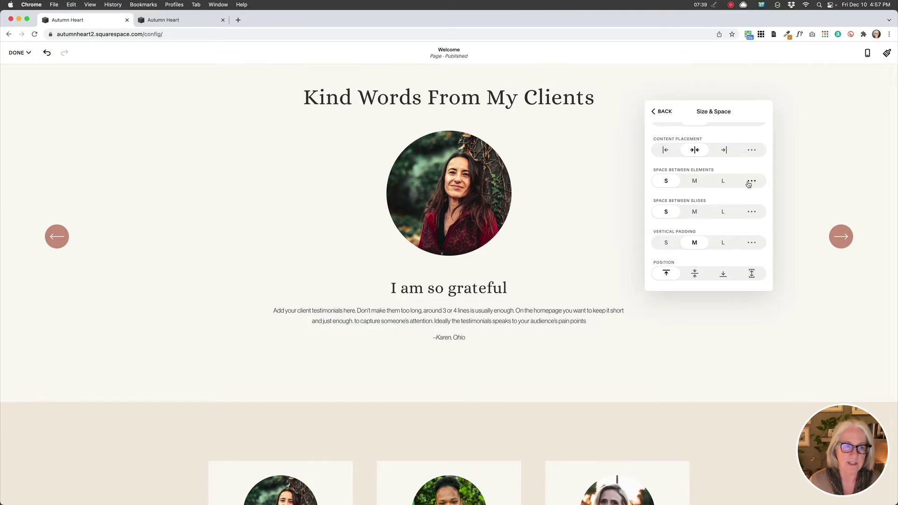
Try custom spacing between the carousel elements: 60px below the section title, 5% between image and text, and 2% below the item title
left_click(695, 182)
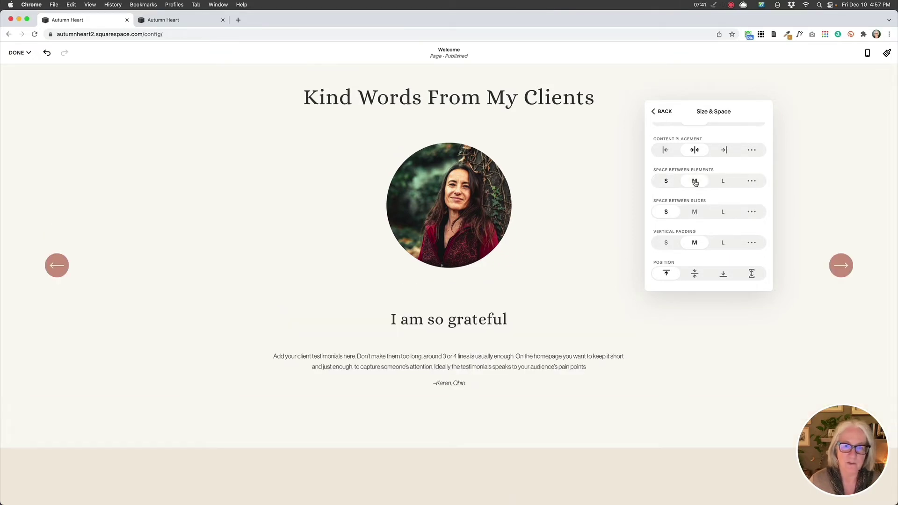
left_click(722, 182)
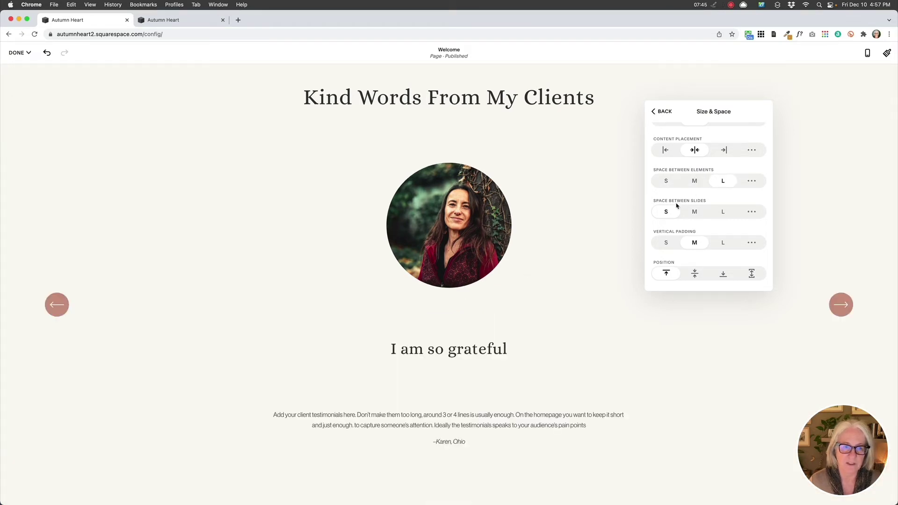
left_click(752, 181)
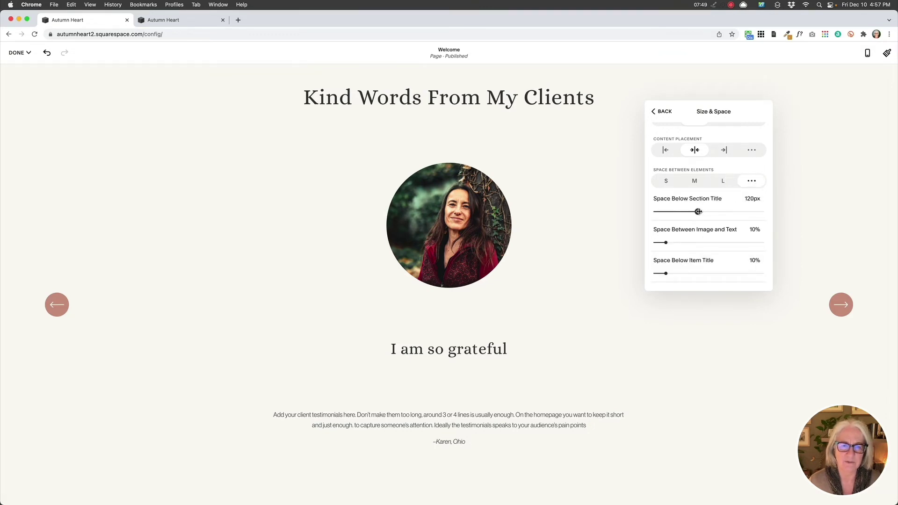
left_click_drag(697, 211, 677, 212)
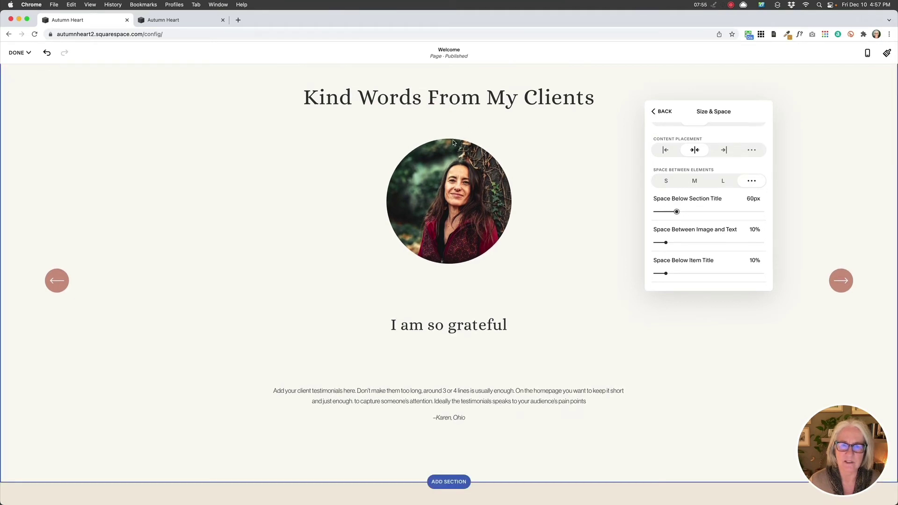
scroll(588, 192, "down", 3)
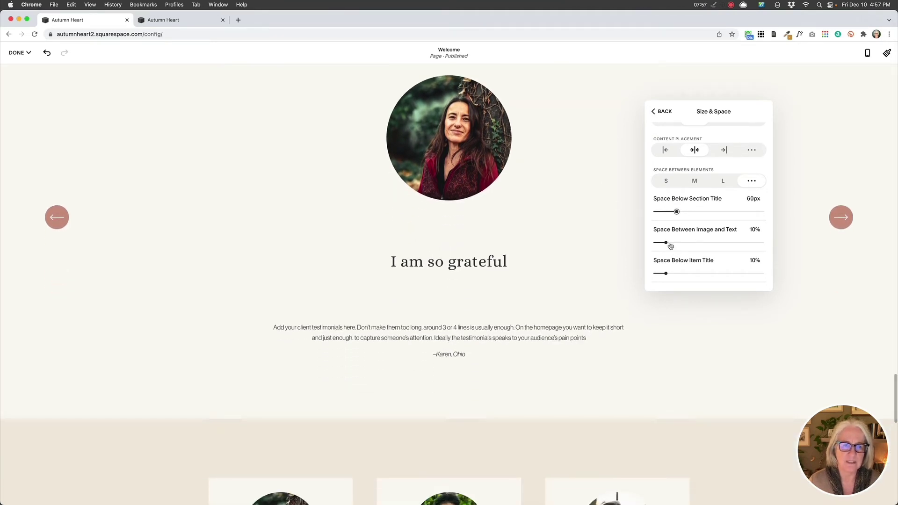
left_click_drag(665, 241, 660, 241)
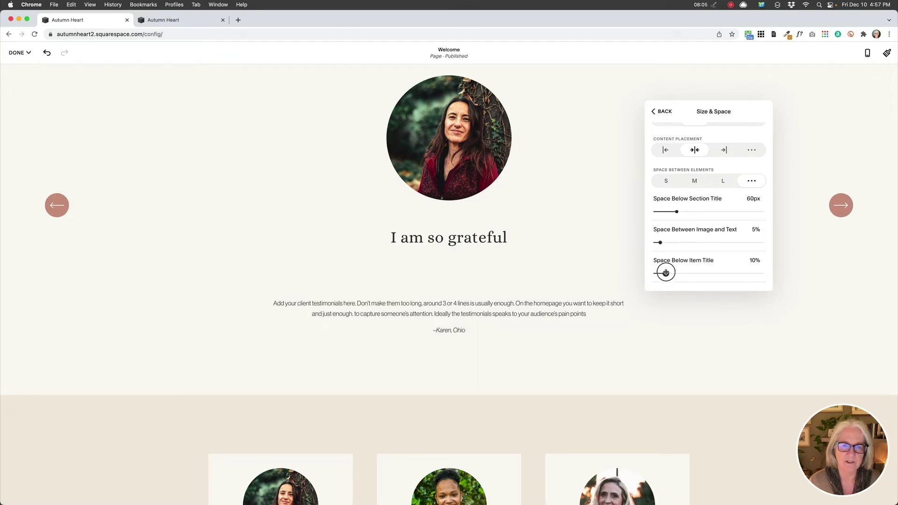
left_click_drag(665, 272, 657, 273)
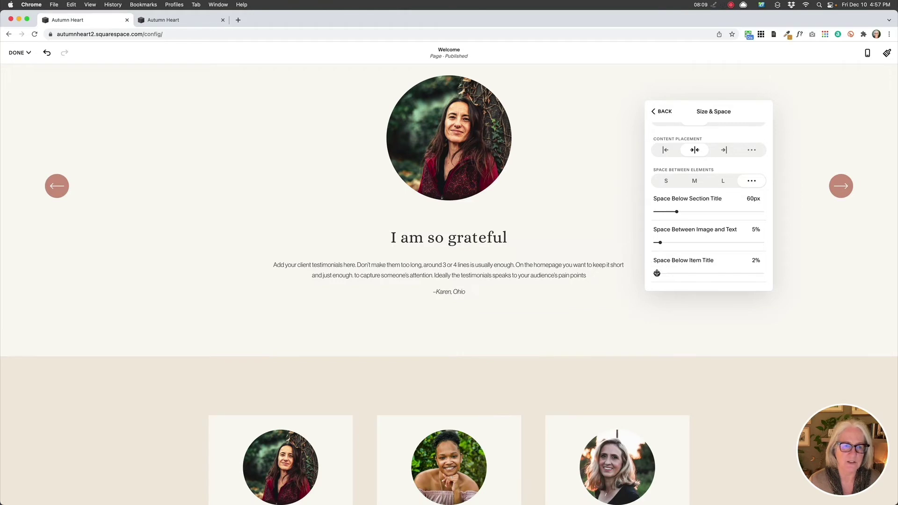
scroll(571, 230, "up", 2)
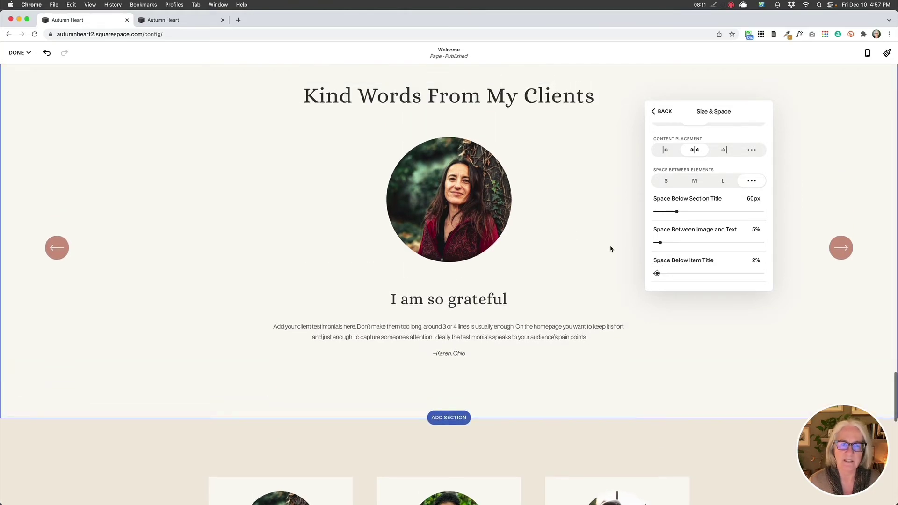
Reset the space between elements to S and customize the space below the section title to 55px
left_click(666, 181)
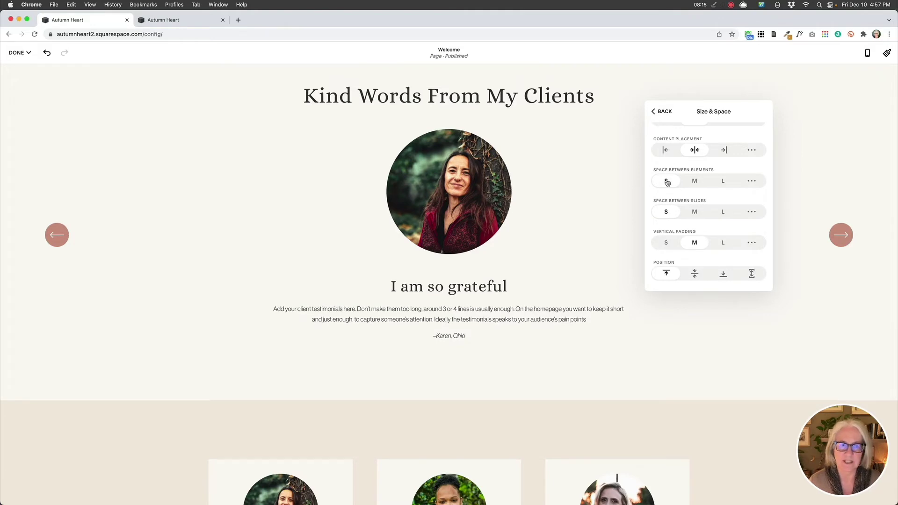
left_click(752, 181)
left_click(671, 210)
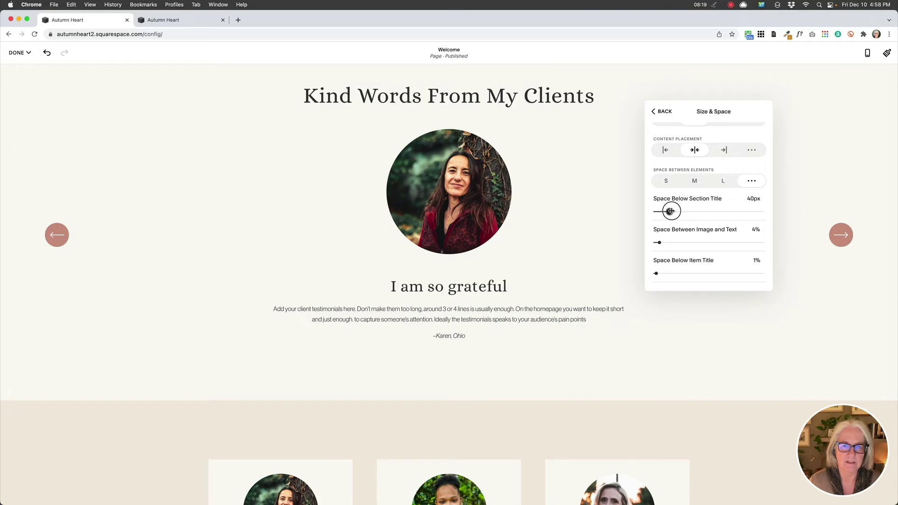
left_click_drag(670, 211, 674, 211)
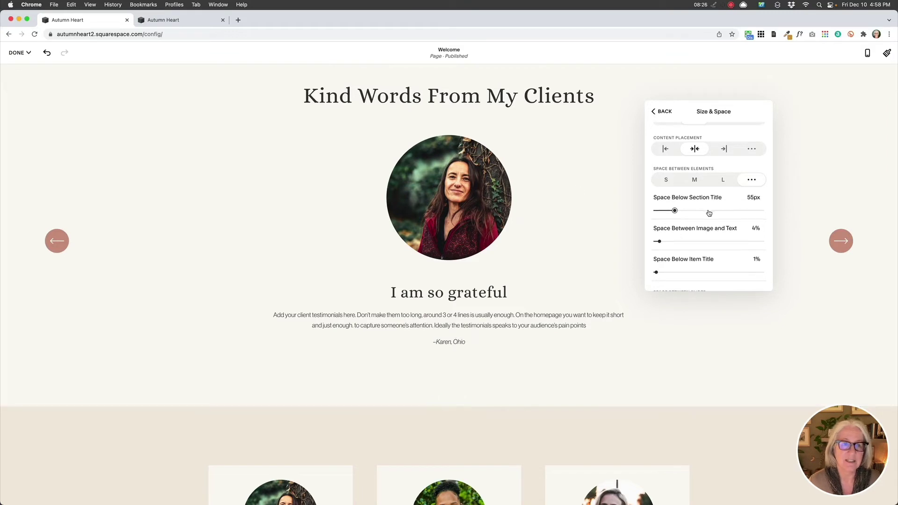
Try the carousel section with S for both the space between slides and the vertical padding
scroll(708, 212, "down", 5)
scroll(709, 213, "down", 1)
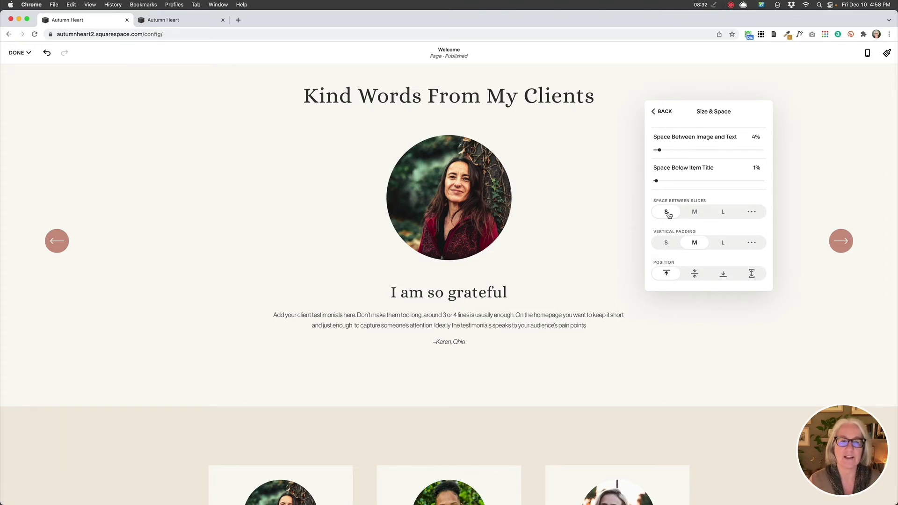
left_click(667, 213)
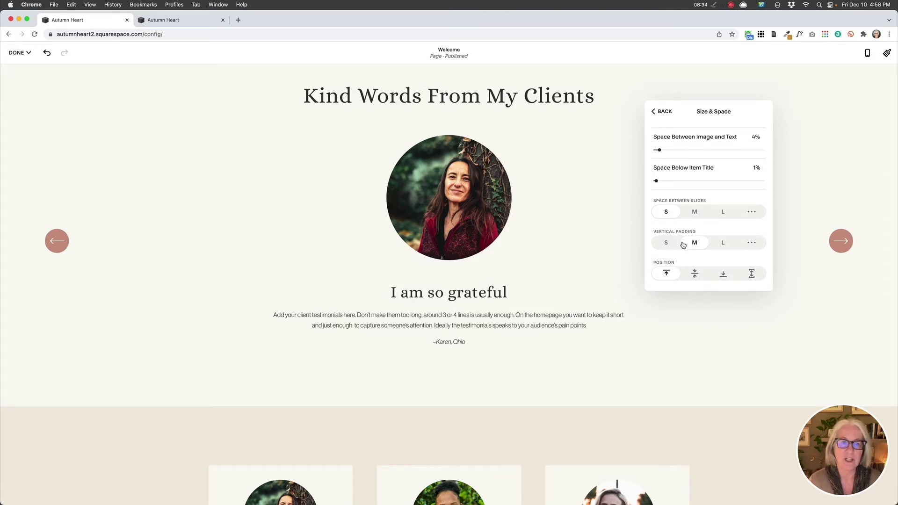
scroll(591, 253, "up", 2)
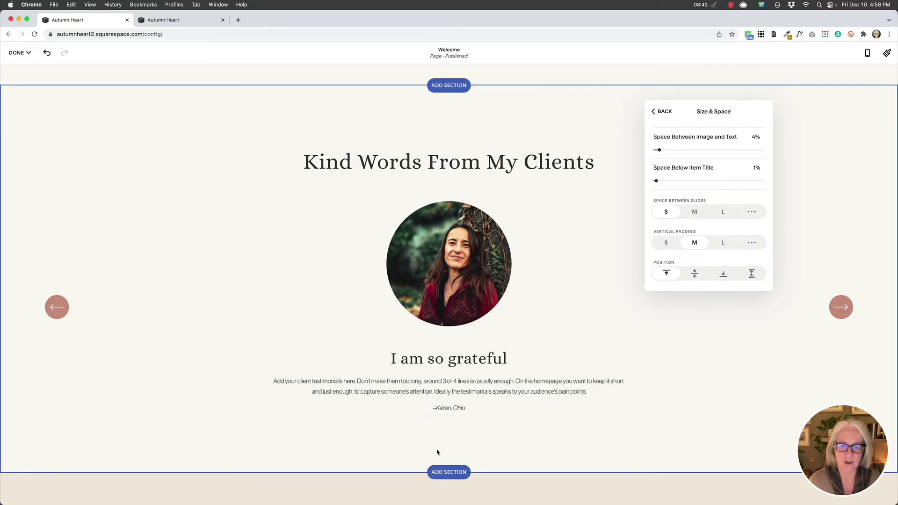
left_click(666, 243)
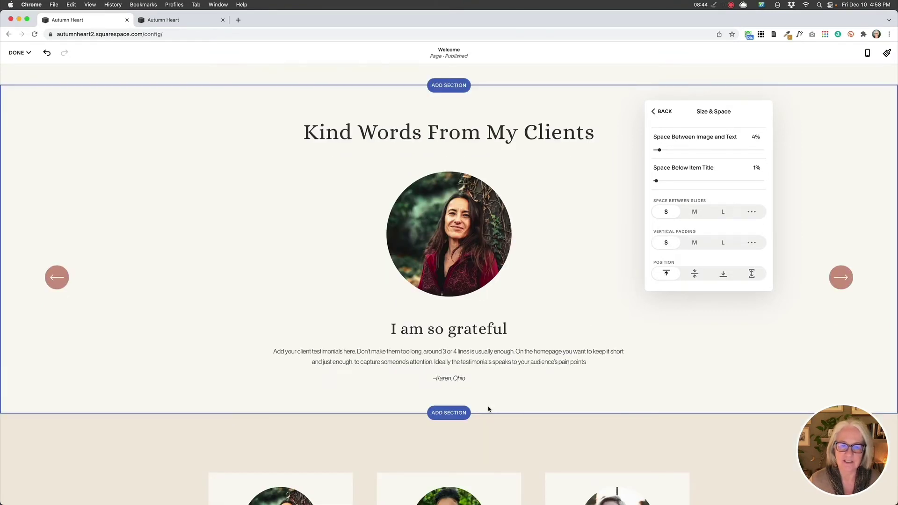
scroll(526, 269, "up", 1)
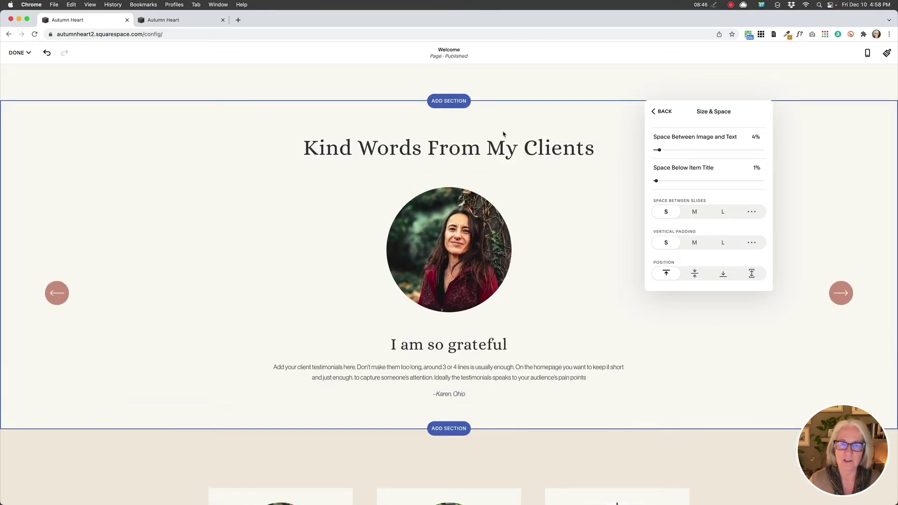
Set the carousel's space between slides to M and its vertical padding to M
left_click(694, 212)
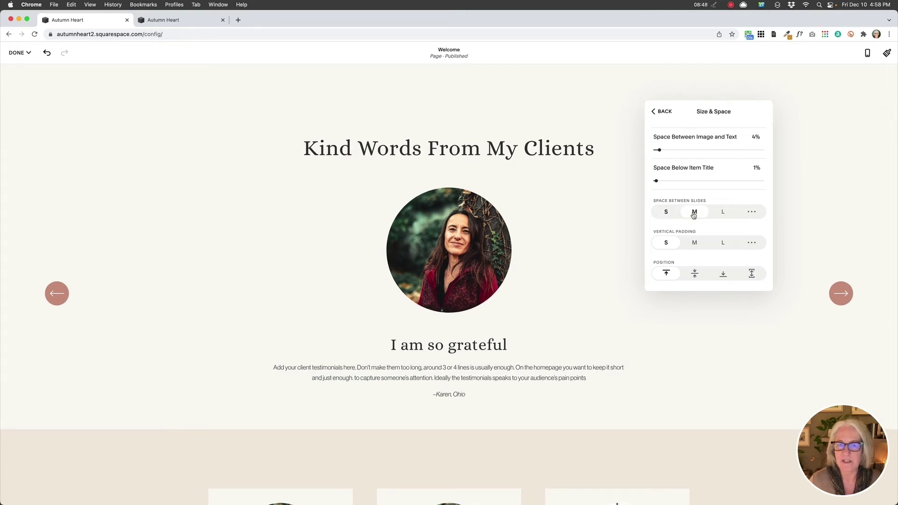
scroll(607, 282, "up", 2)
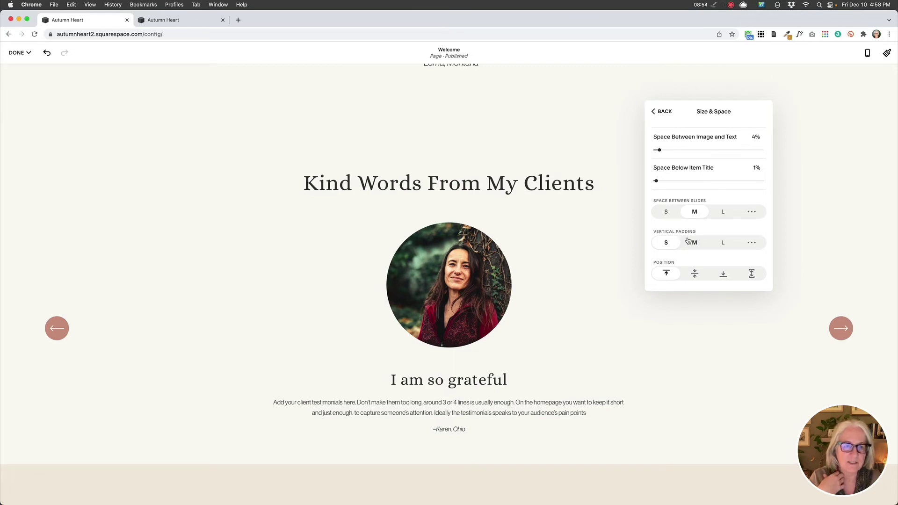
scroll(677, 236, "up", 3)
scroll(685, 244, "down", 3)
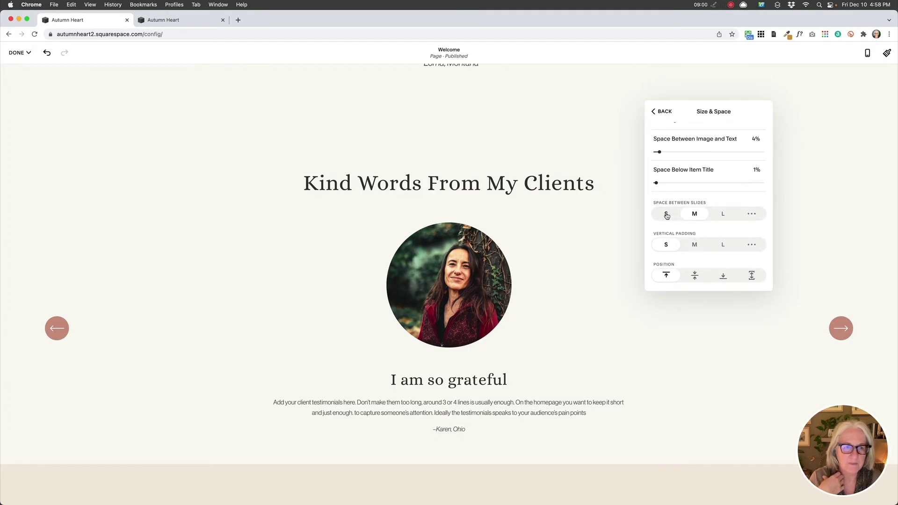
left_click(695, 245)
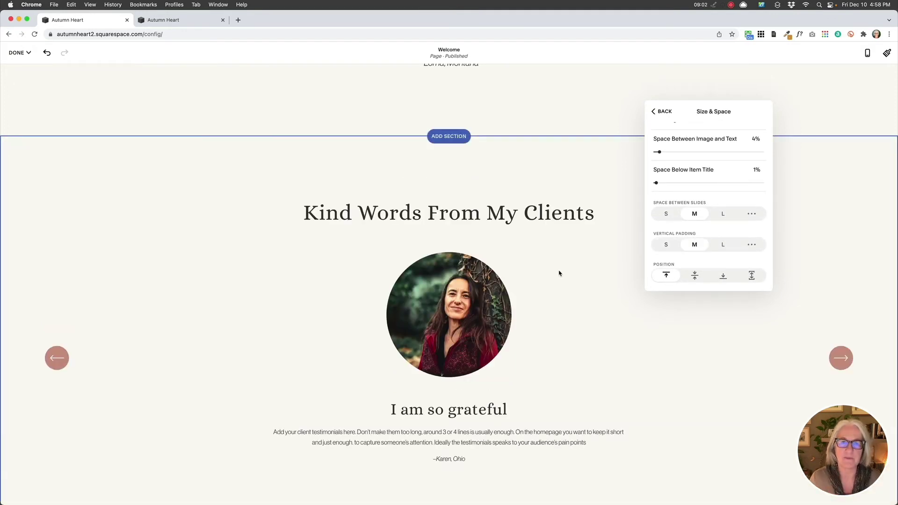
scroll(694, 246, "down", 3)
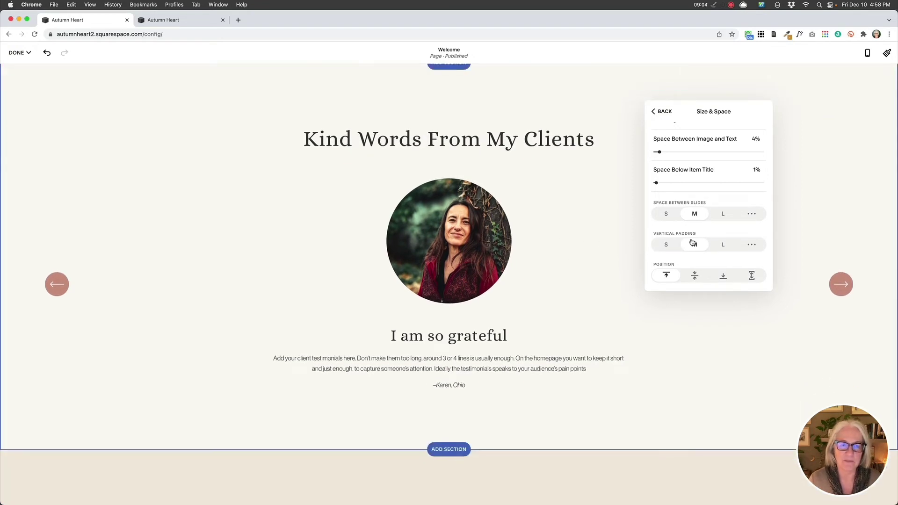
Review the carousel's size and space settings, keeping the content position aligned to the top of the section
scroll(691, 236, "up", 5)
scroll(692, 186, "up", 5)
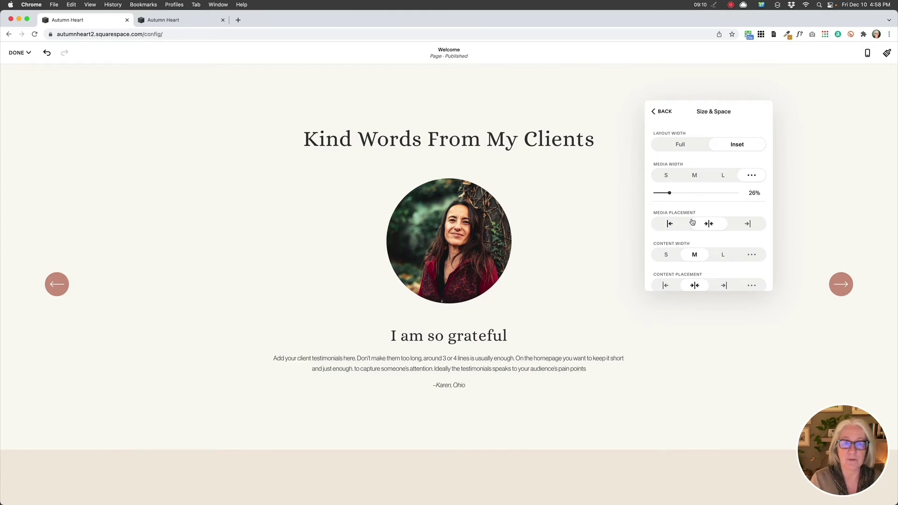
scroll(692, 219, "down", 3)
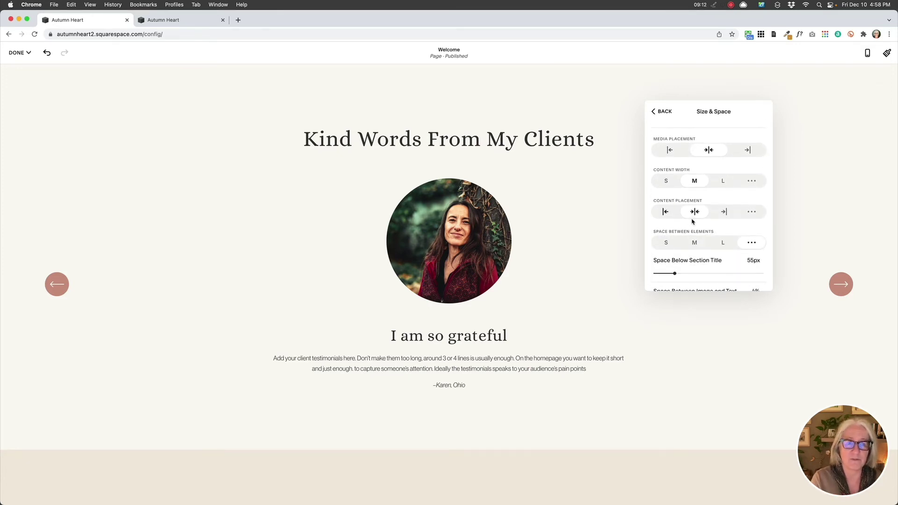
scroll(692, 220, "down", 1)
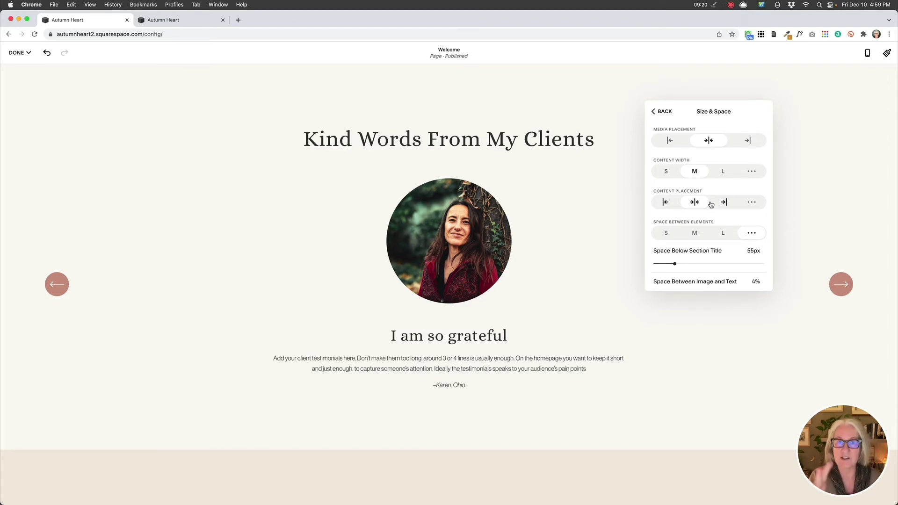
scroll(711, 218, "down", 5)
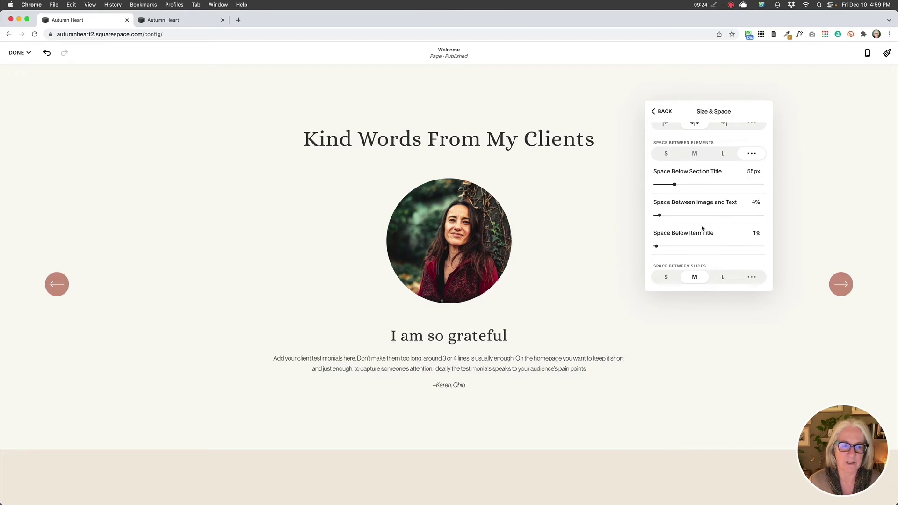
scroll(701, 229, "down", 4)
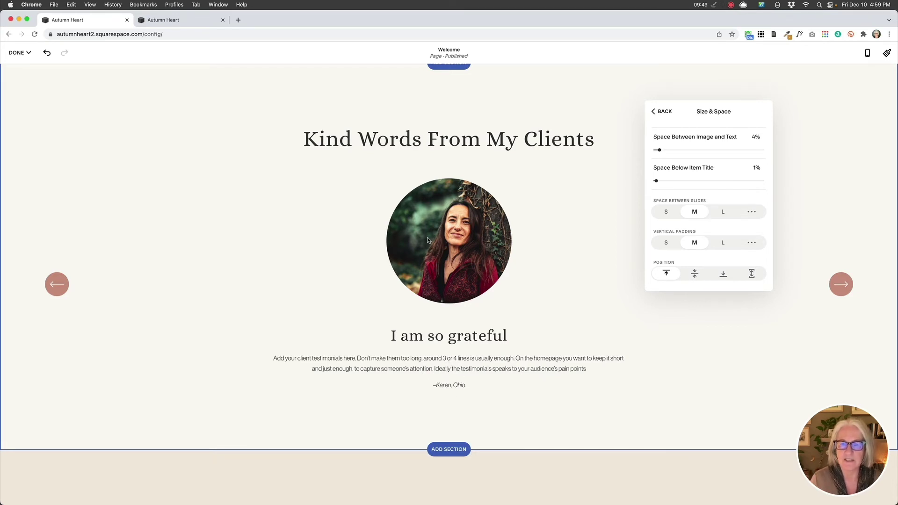
left_click(667, 274)
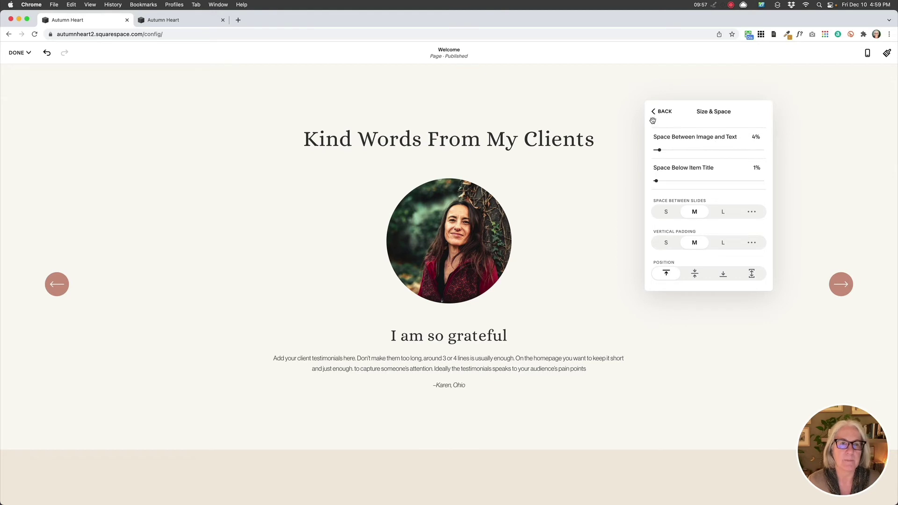
Set the carousel's text size to XL in its style settings
left_click(666, 113)
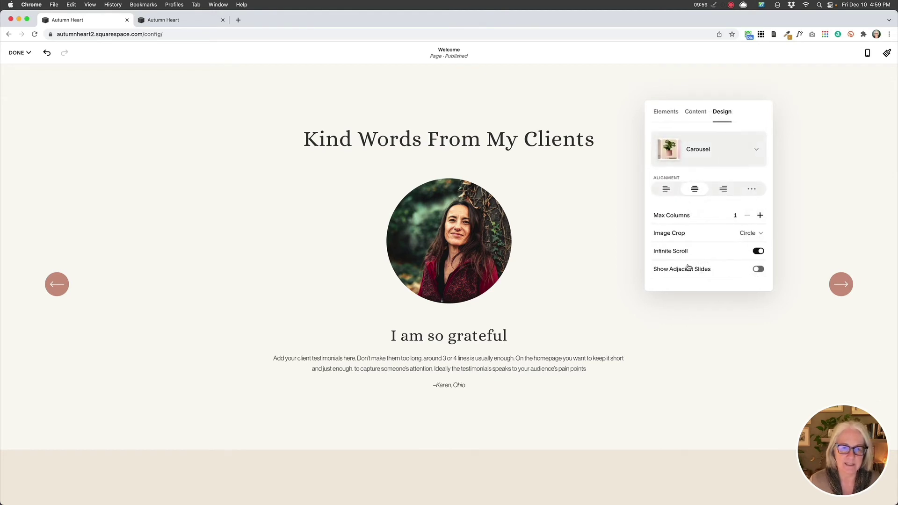
scroll(688, 267, "down", 2)
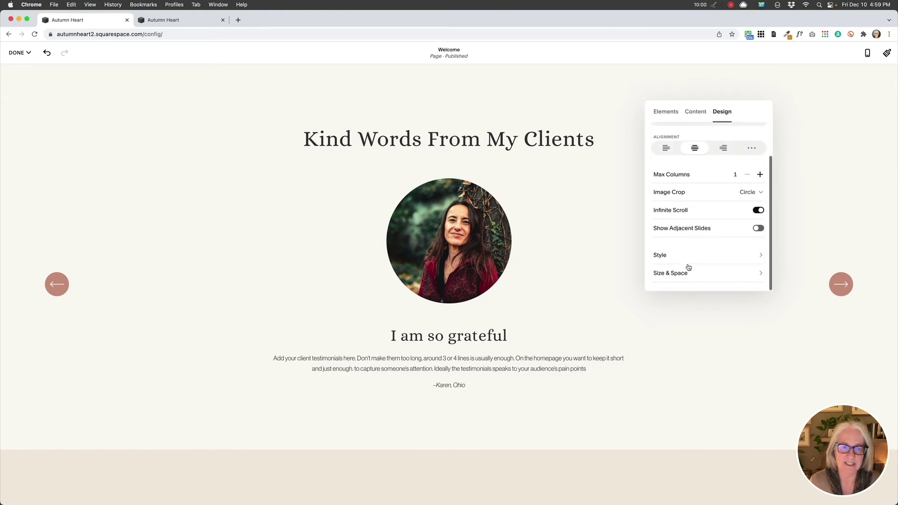
left_click(663, 257)
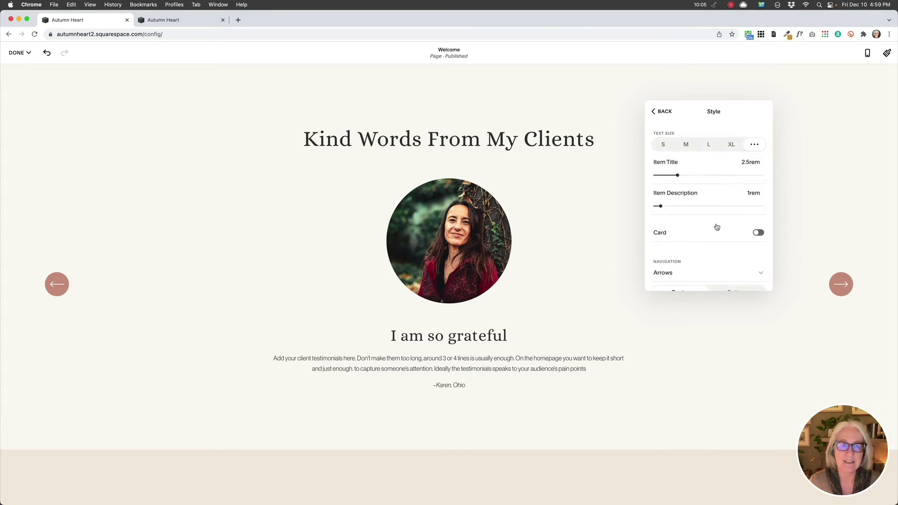
left_click(731, 145)
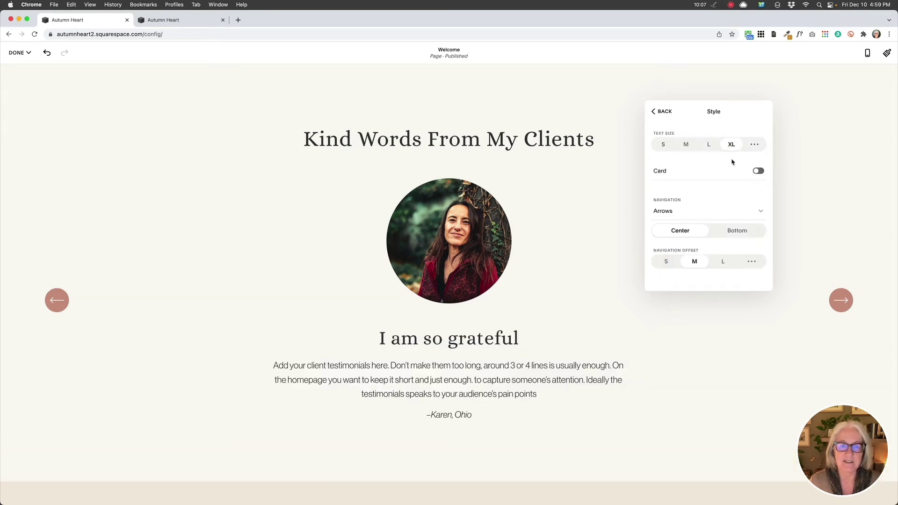
Switch the carousel's text size to custom and set the item description size to 1.5rem
left_click(754, 147)
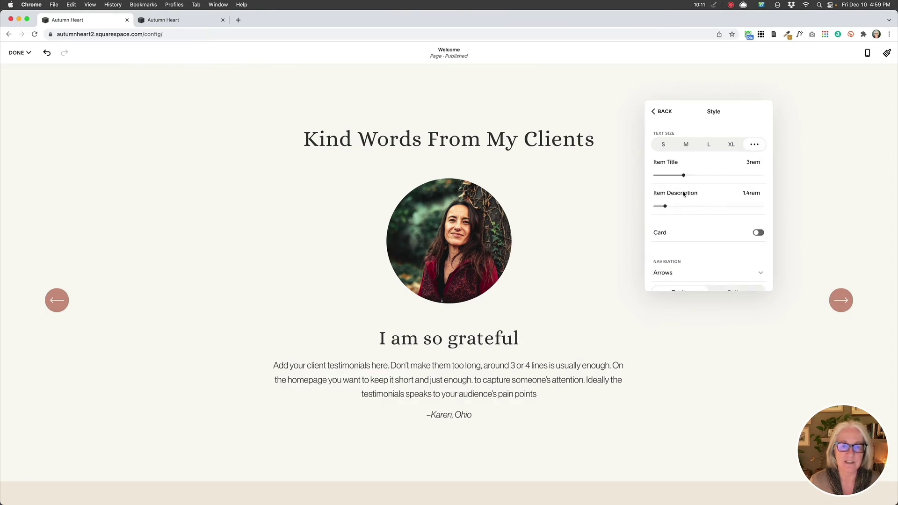
left_click_drag(665, 206, 666, 206)
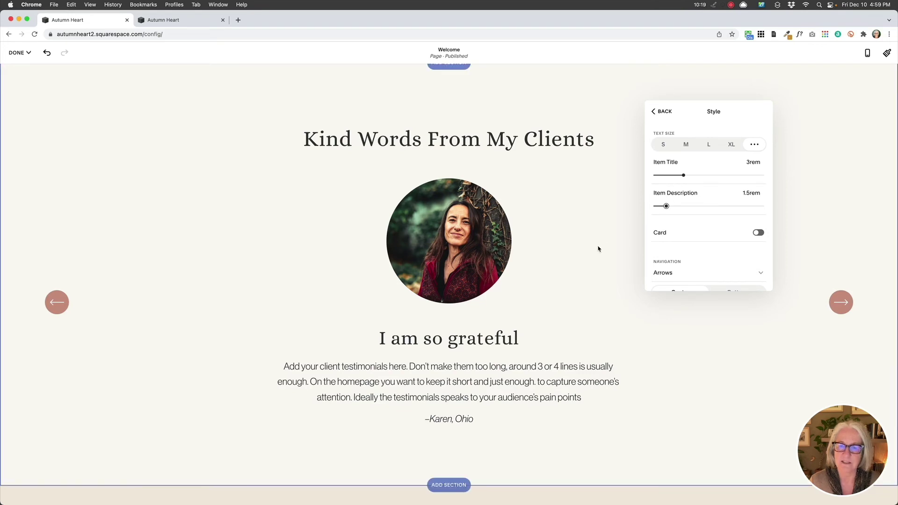
scroll(595, 250, "down", 2)
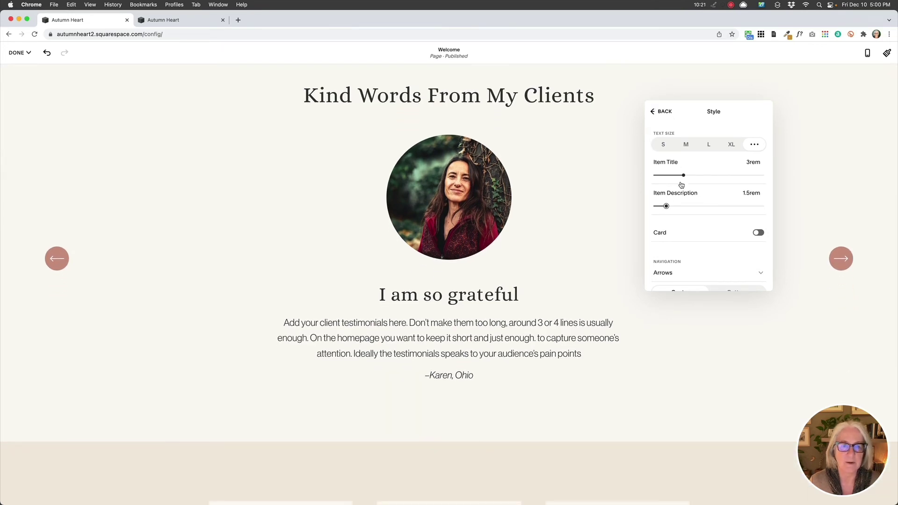
Try the Card style on the carousel's testimonials, toggling it on and off to compare
scroll(681, 185, "down", 3)
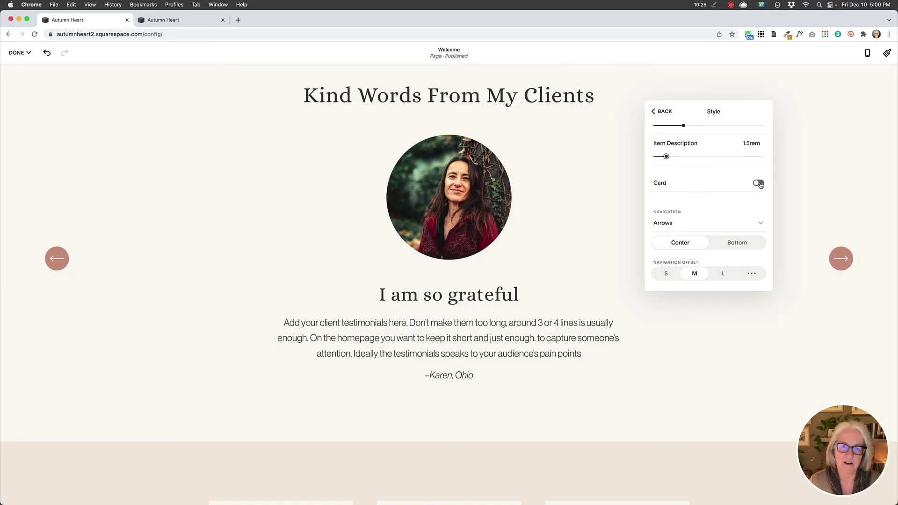
left_click(758, 183)
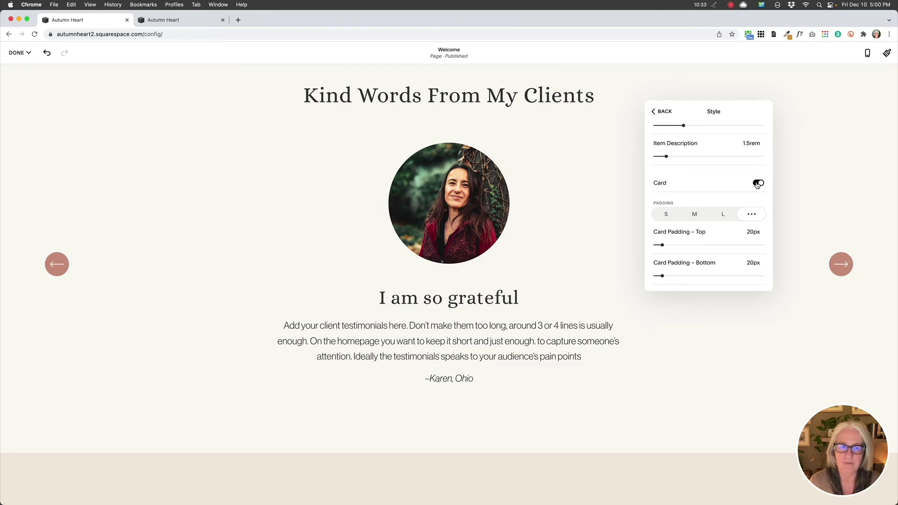
left_click(755, 184)
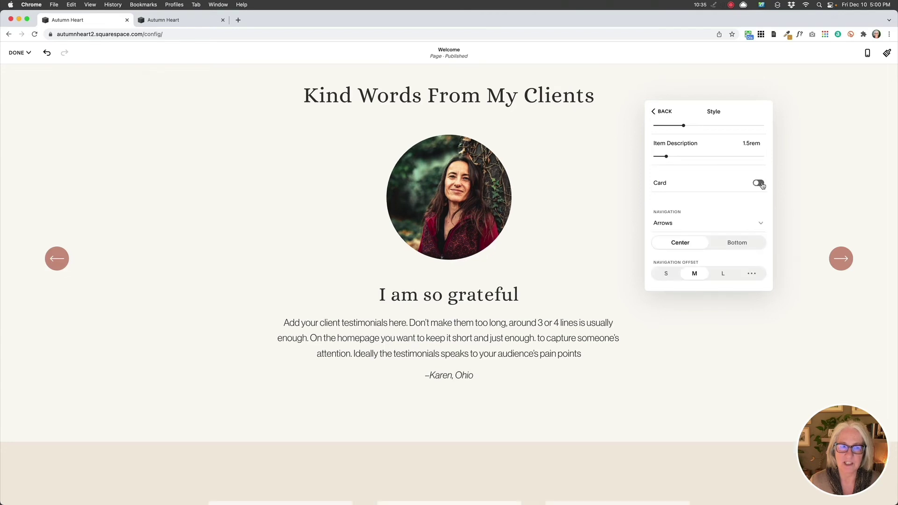
left_click(759, 184)
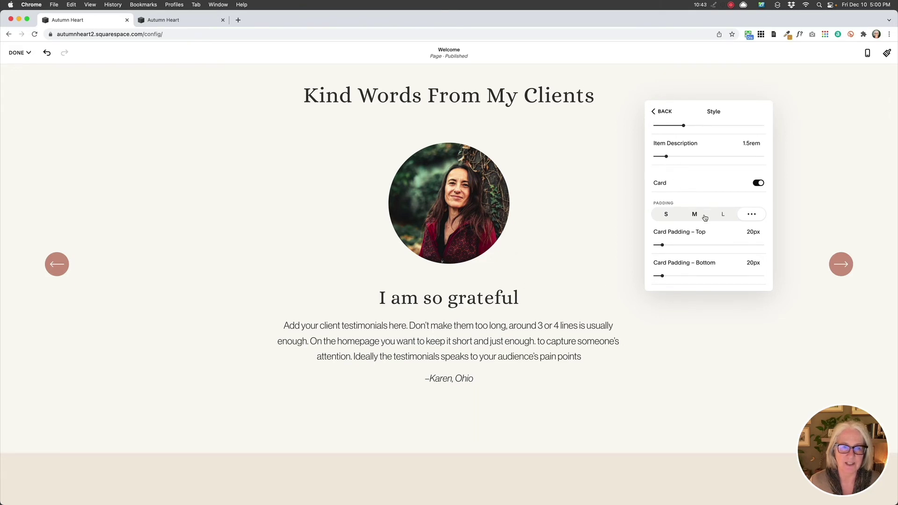
left_click(757, 184)
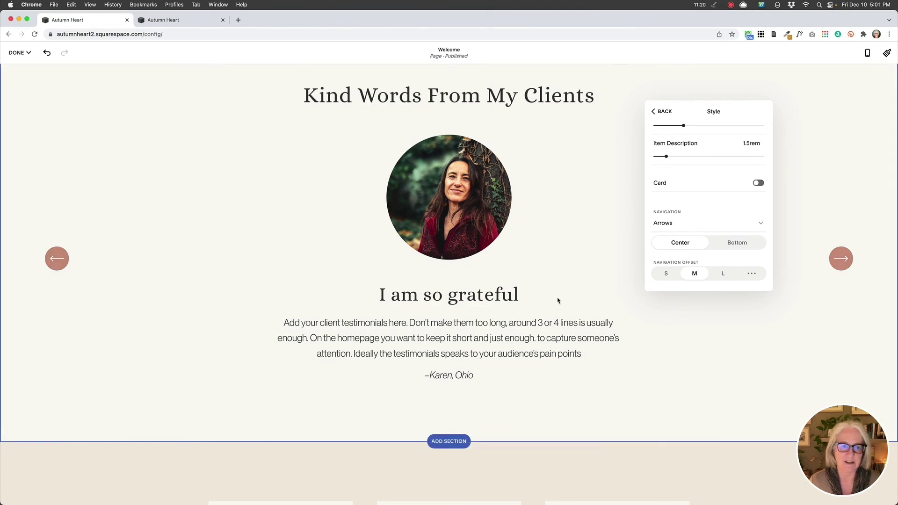
Try placing the navigation arrows at the bottom of the carousel instead of the center
left_click(738, 243)
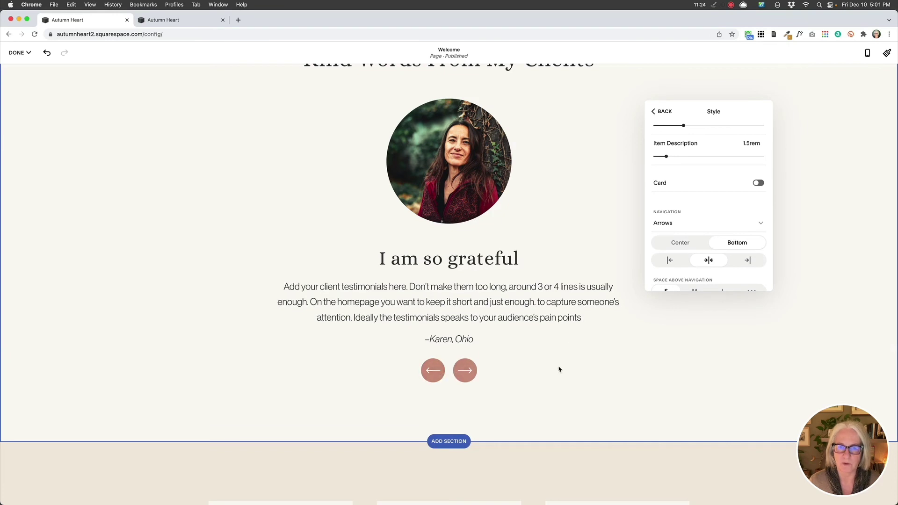
scroll(560, 241, "up", 2)
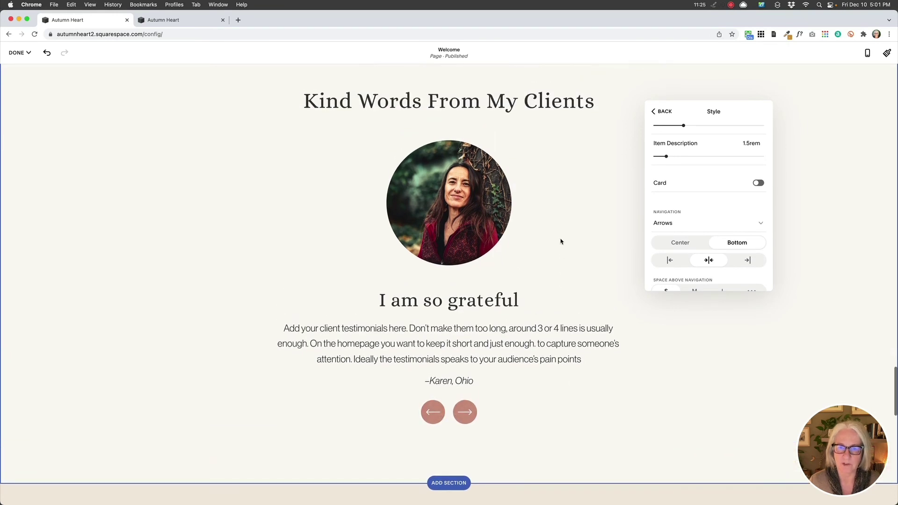
left_click(680, 242)
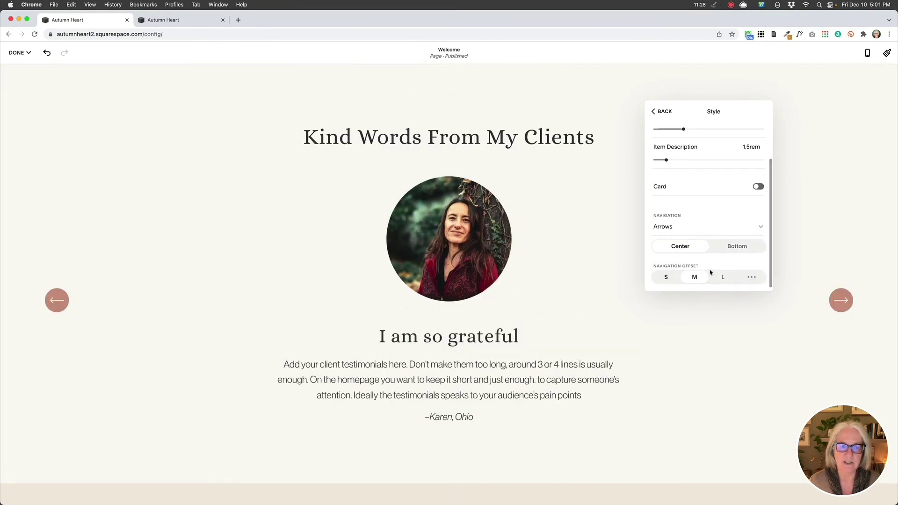
Set a custom navigation offset of 10vw for the centered carousel arrows and close the section settings
scroll(697, 269, "down", 1)
left_click(723, 277)
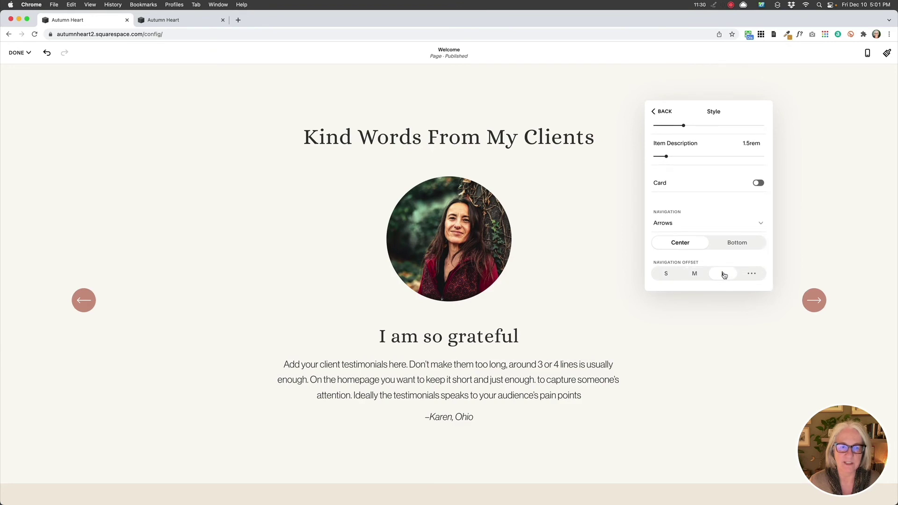
left_click(753, 275)
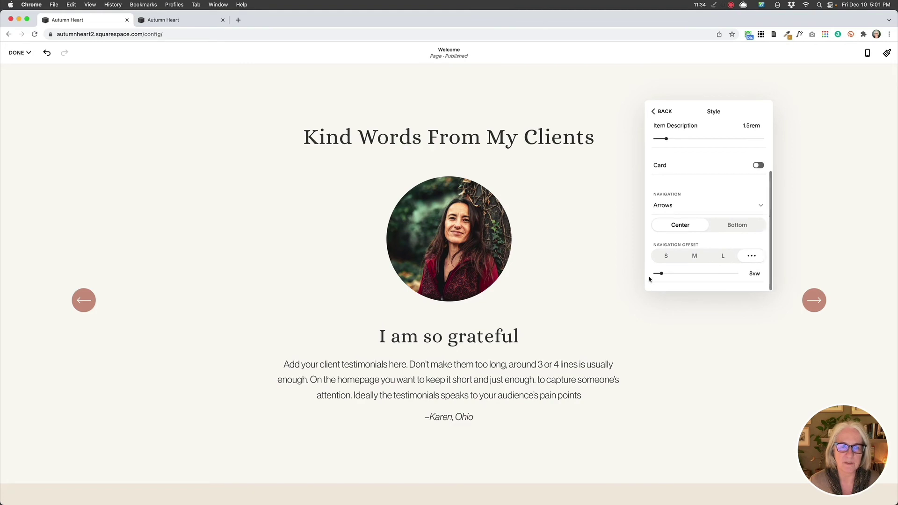
left_click(660, 273)
left_click_drag(661, 273, 663, 273)
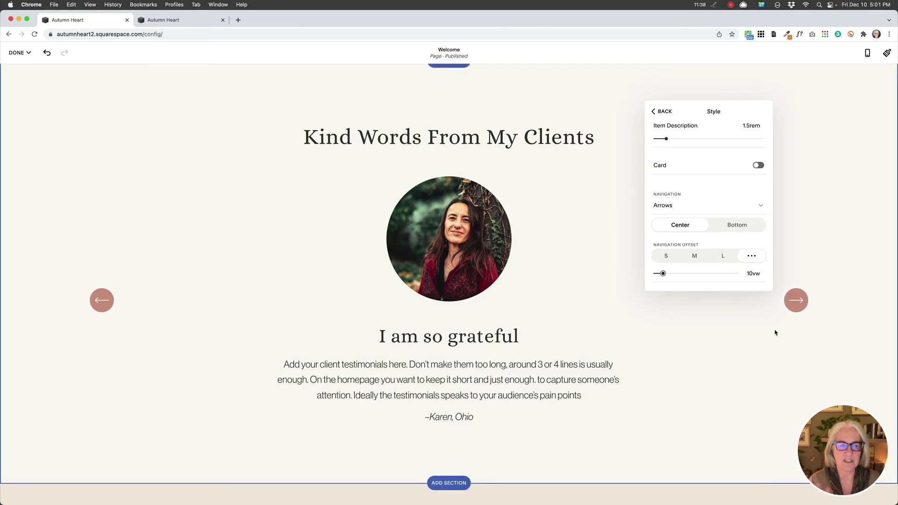
left_click(740, 314)
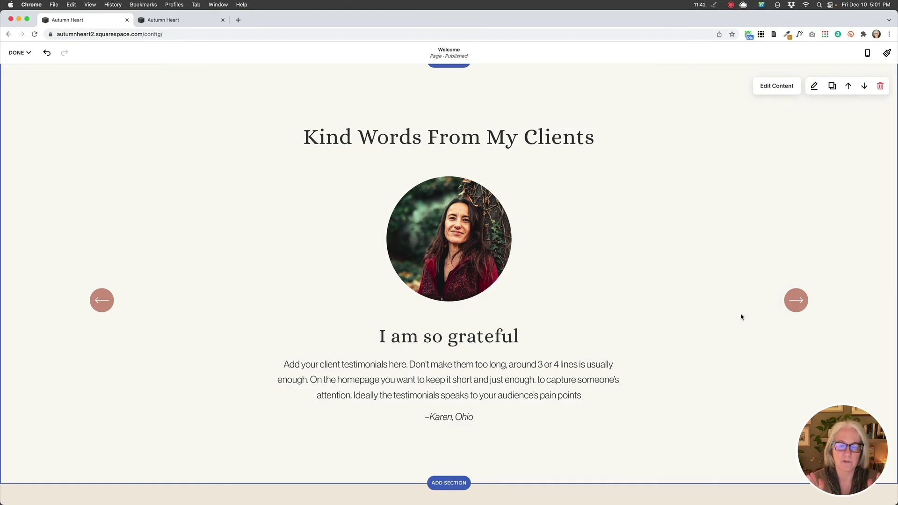
Preview the testimonials carousel in the mobile view, checking its text and arrows, and return to the desktop view
left_click(869, 52)
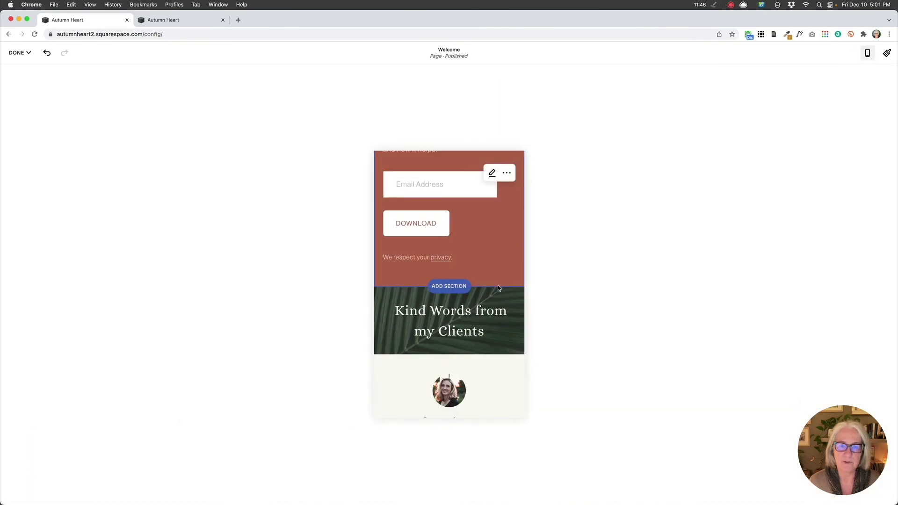
scroll(498, 289, "up", 5)
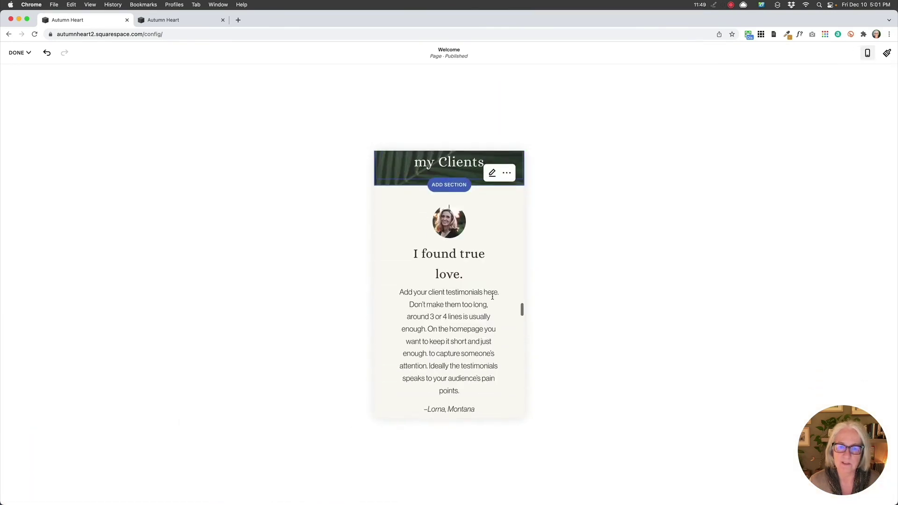
scroll(493, 299, "down", 3)
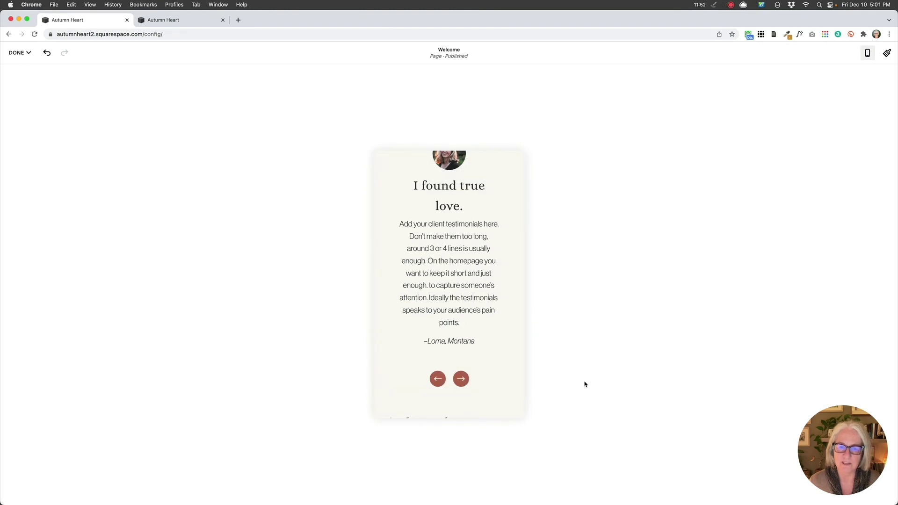
mouse_move(452, 389)
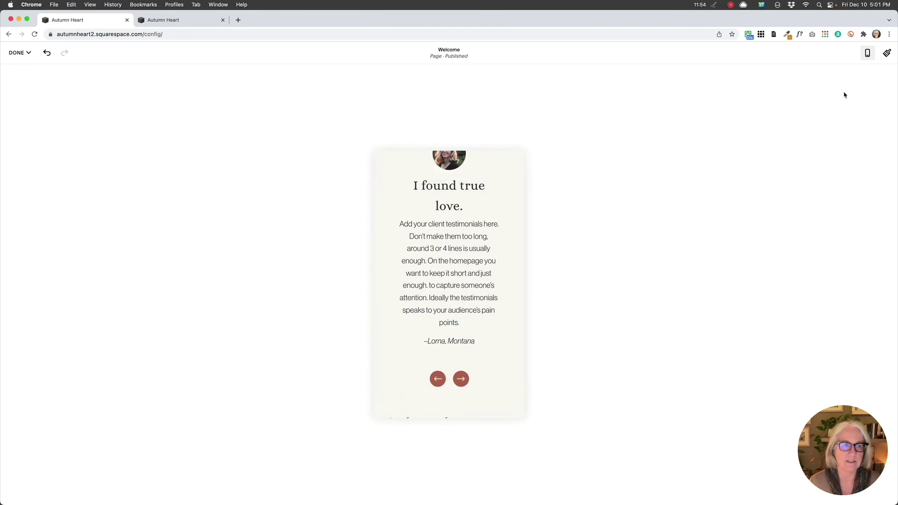
left_click(867, 53)
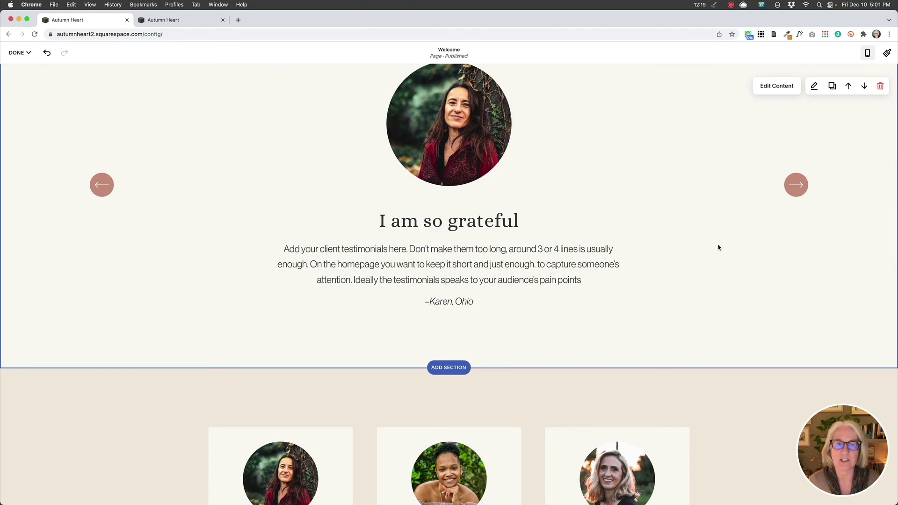
Cycle through all the slides of the testimonials carousel to check how each one looks
scroll(718, 247, "up", 5)
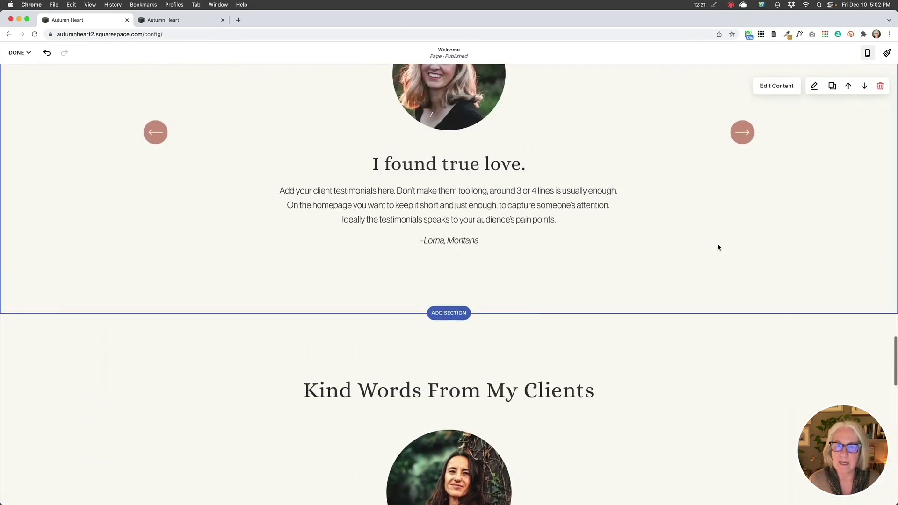
scroll(718, 247, "down", 3)
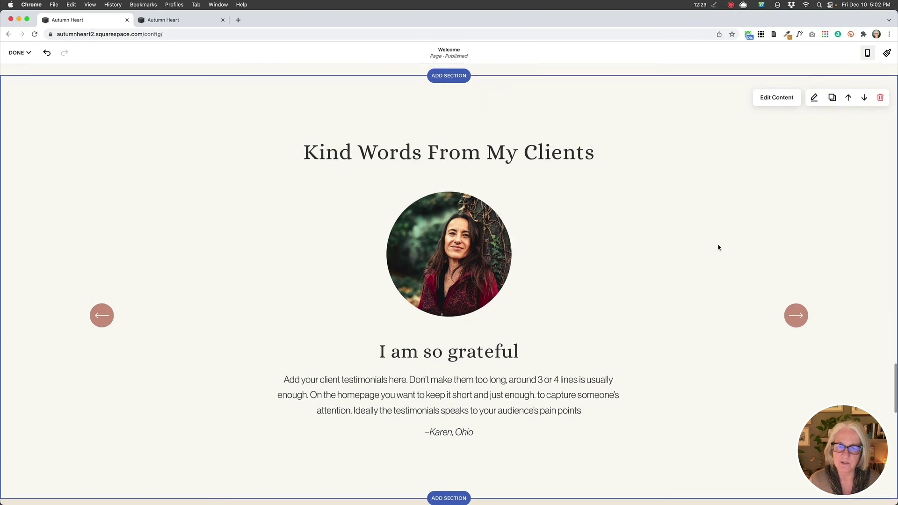
left_click(797, 317)
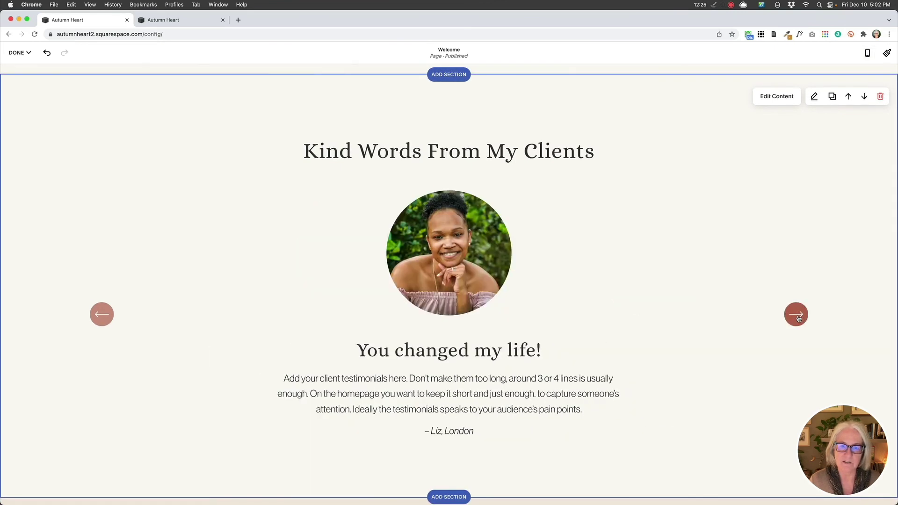
left_click(797, 316)
left_click(797, 316)
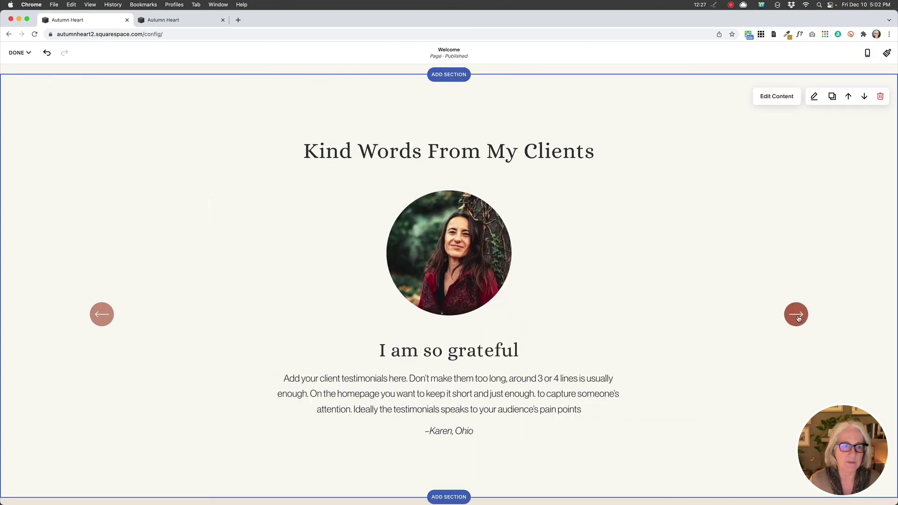
left_click(797, 316)
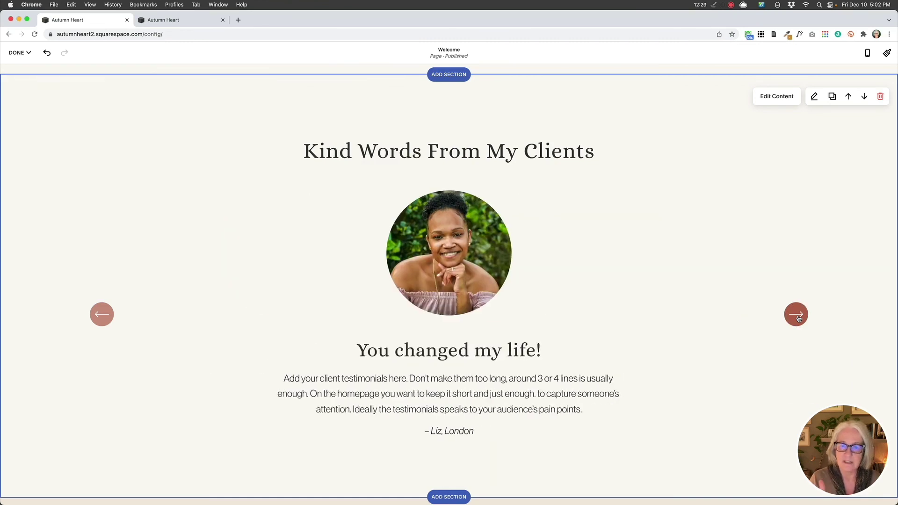
left_click(797, 316)
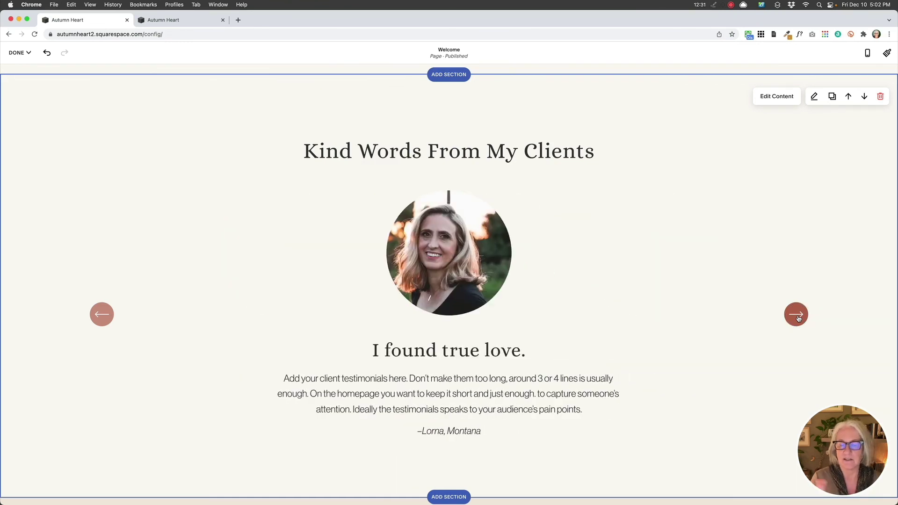
left_click(797, 317)
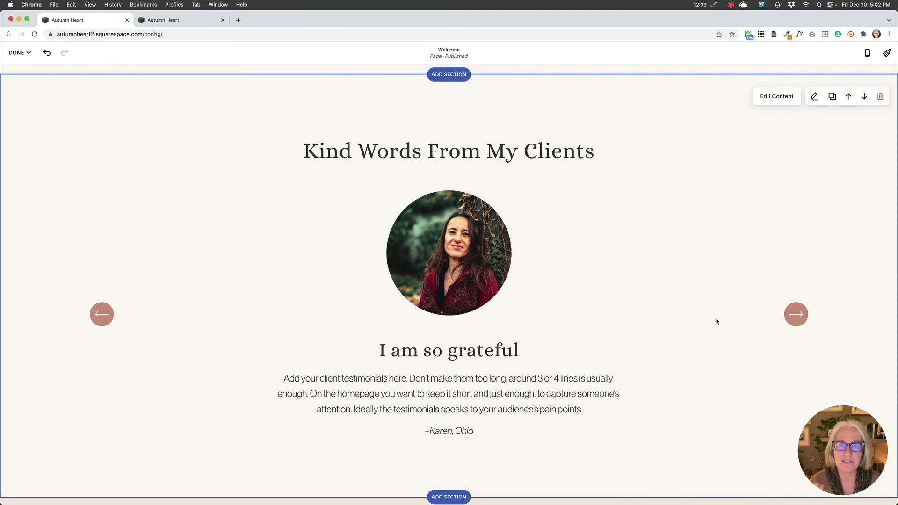
Review the design and Size & Space settings of the three-column Simple List testimonials section below the carousel
scroll(716, 322, "down", 3)
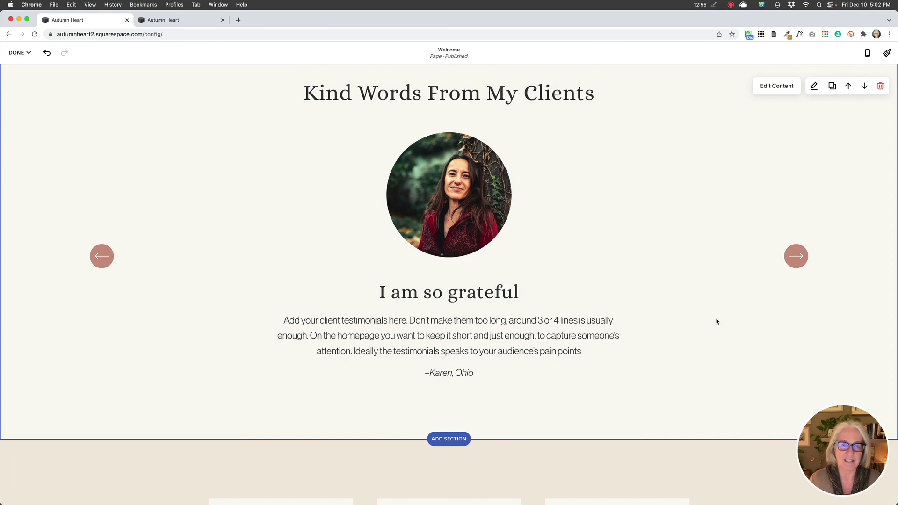
scroll(717, 321, "down", 10)
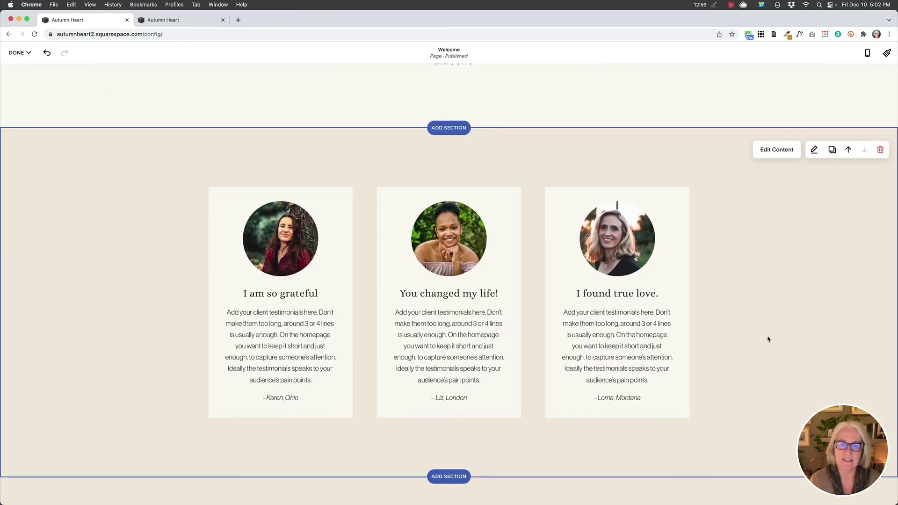
scroll(767, 338, "up", 1)
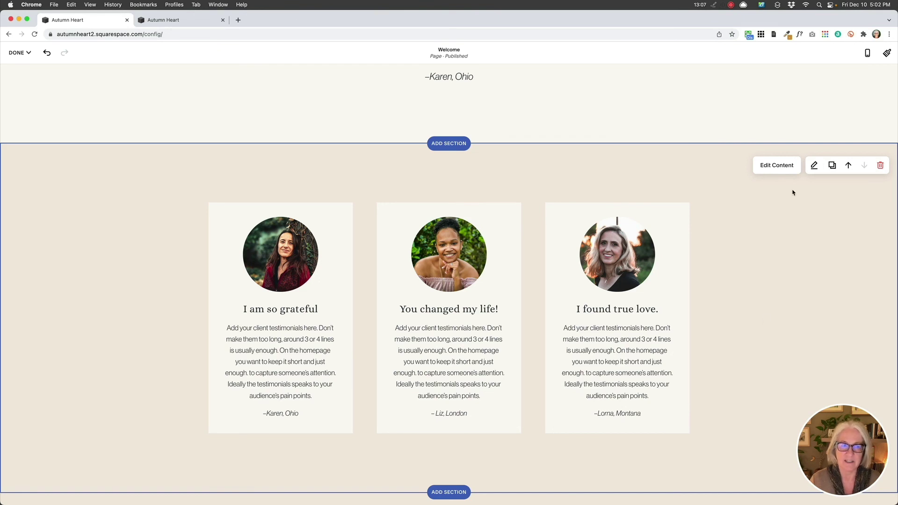
left_click(778, 165)
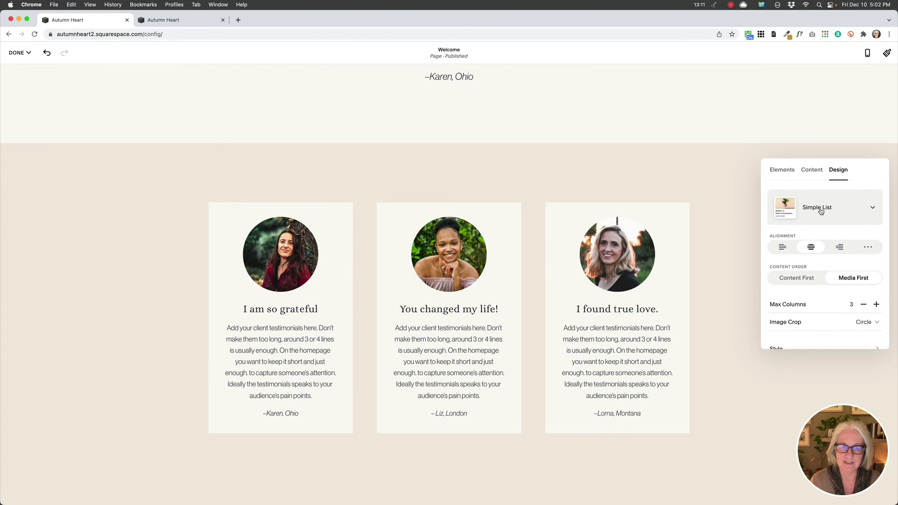
scroll(824, 304, "down", 2)
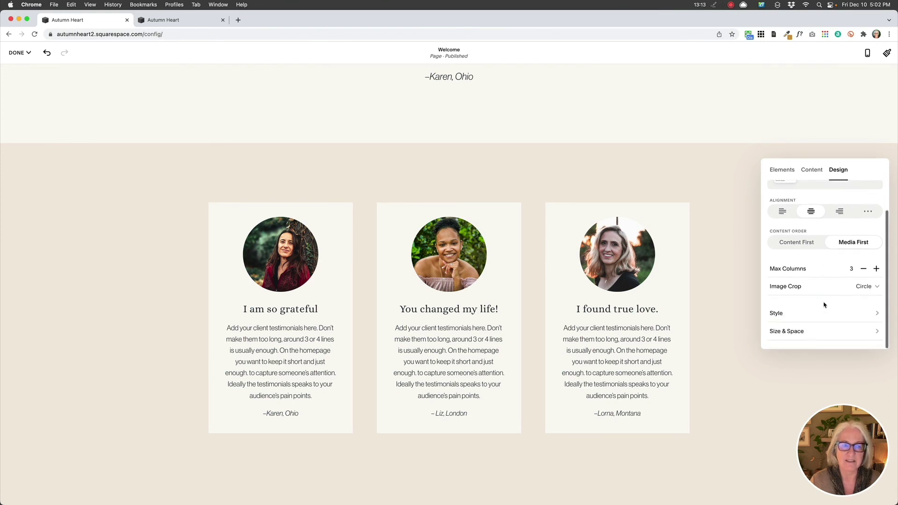
left_click(794, 335)
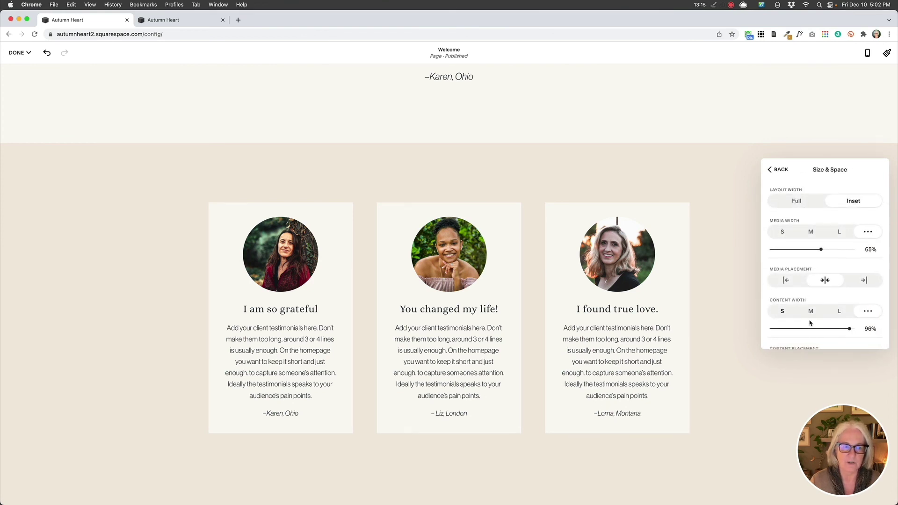
scroll(810, 323, "down", 5)
left_click(769, 169)
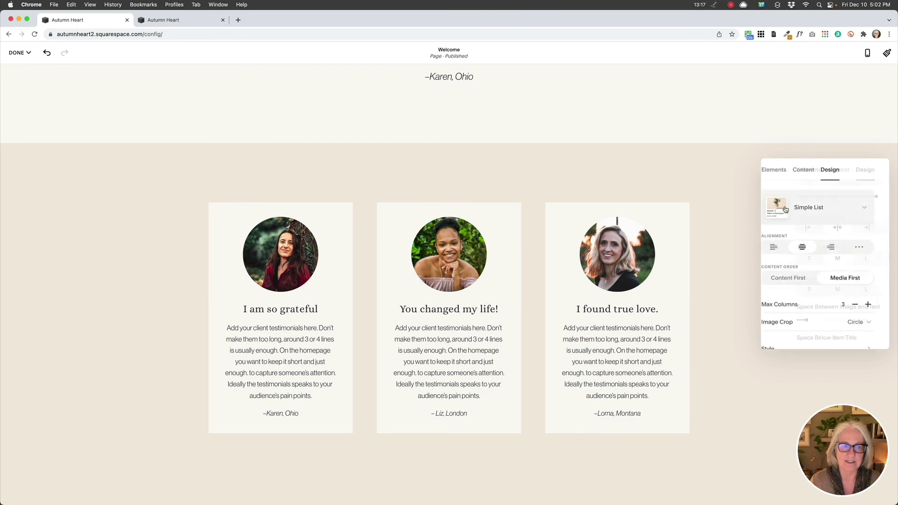
scroll(797, 311, "down", 2)
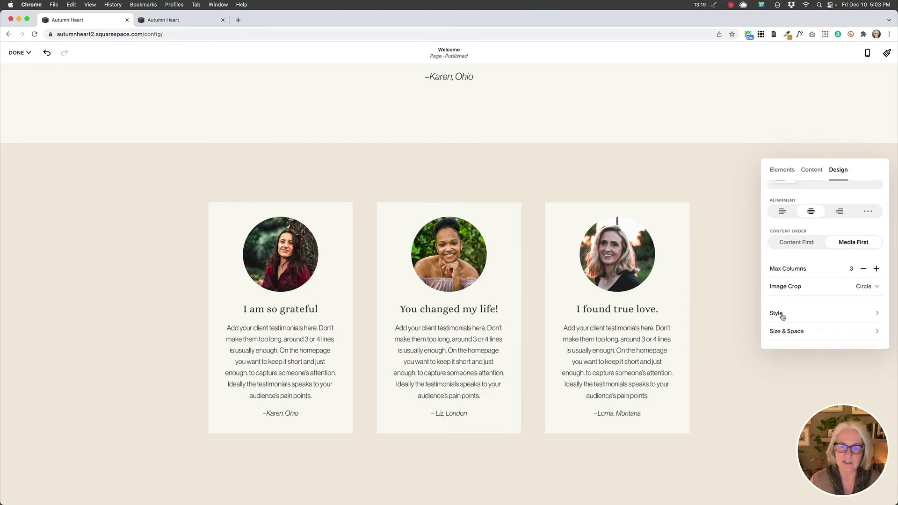
left_click(720, 221)
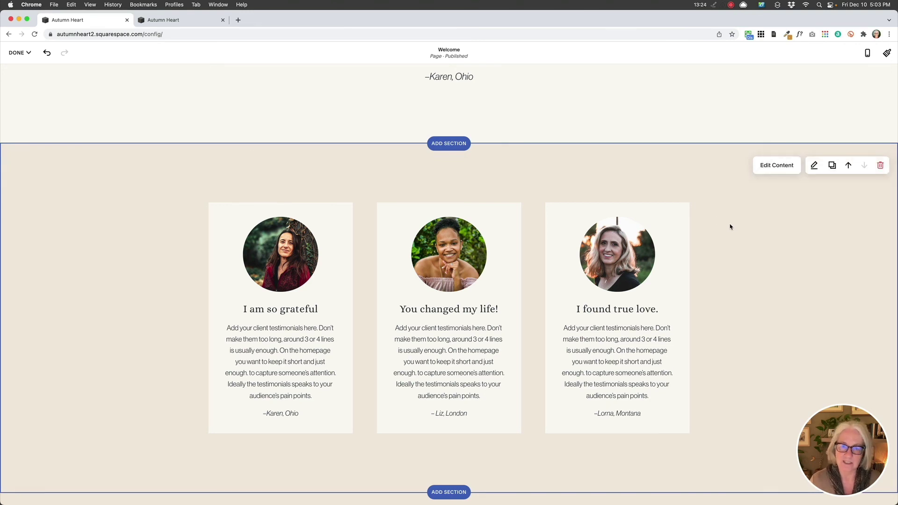
scroll(732, 228, "up", 1)
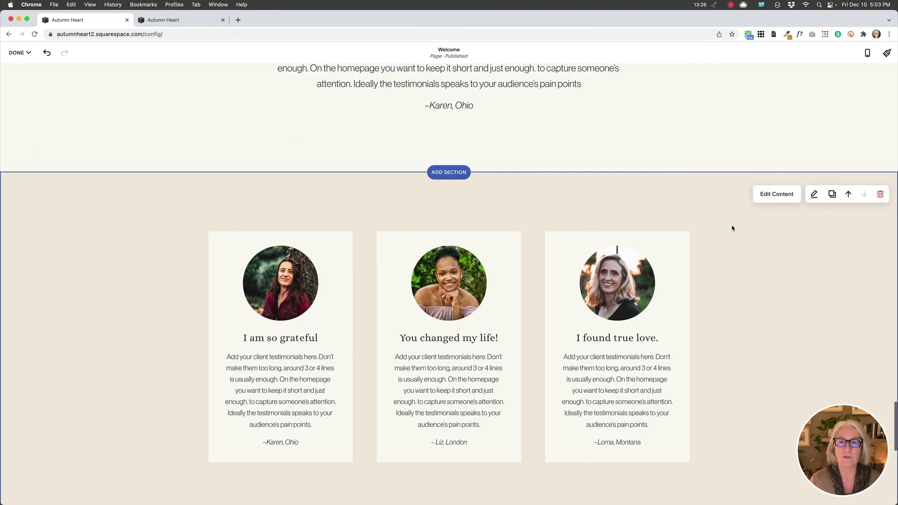
scroll(732, 228, "down", 1)
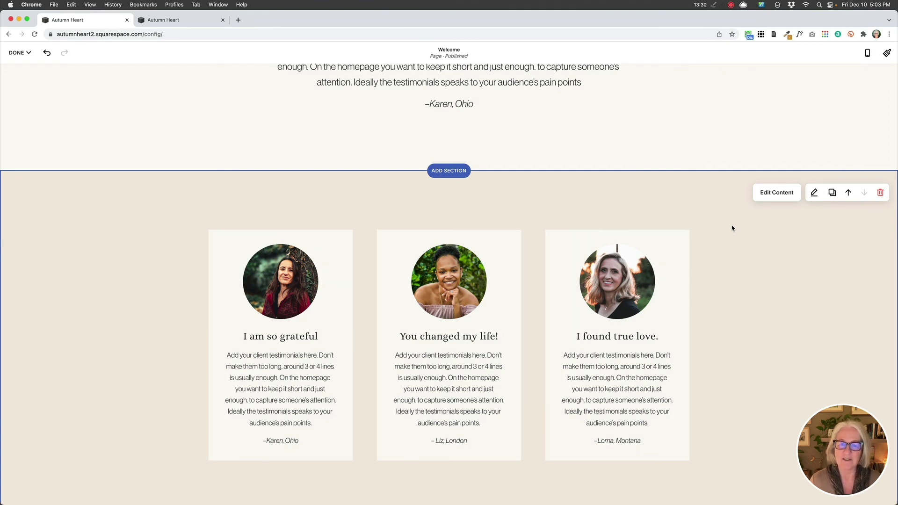
scroll(732, 227, "down", 1)
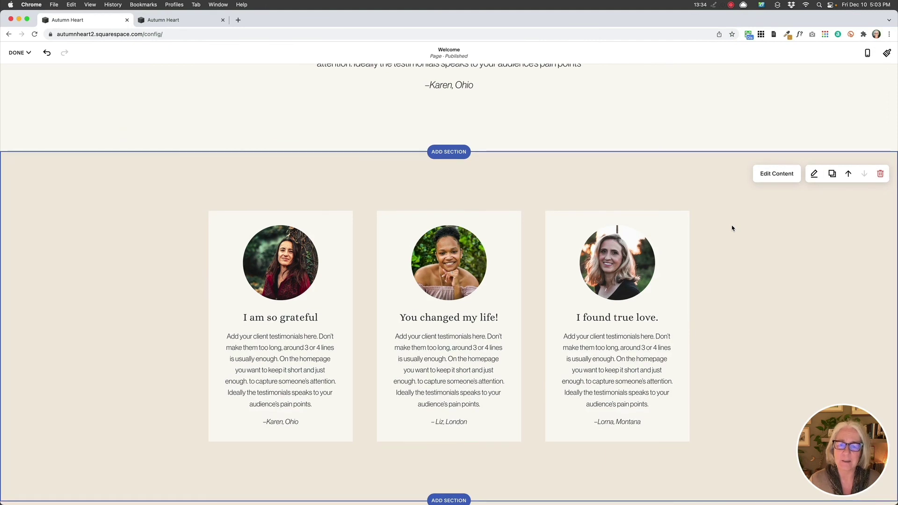
scroll(732, 228, "up", 1)
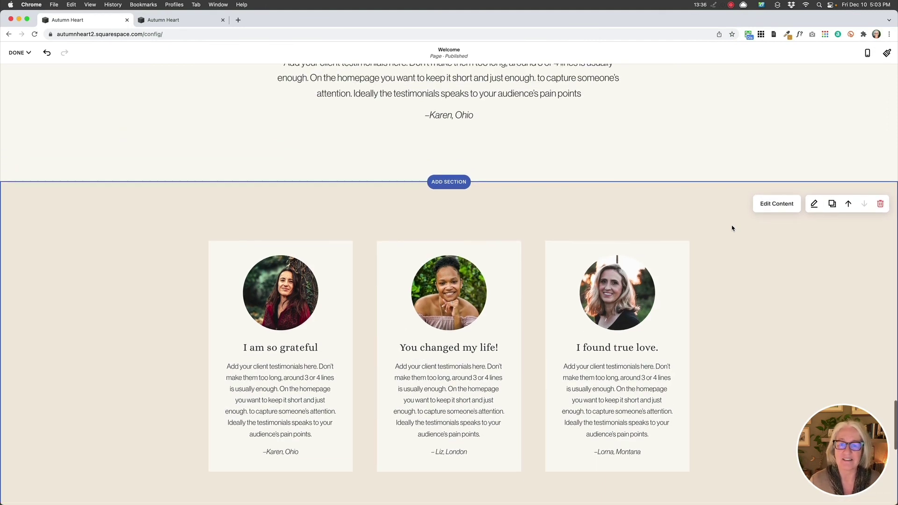